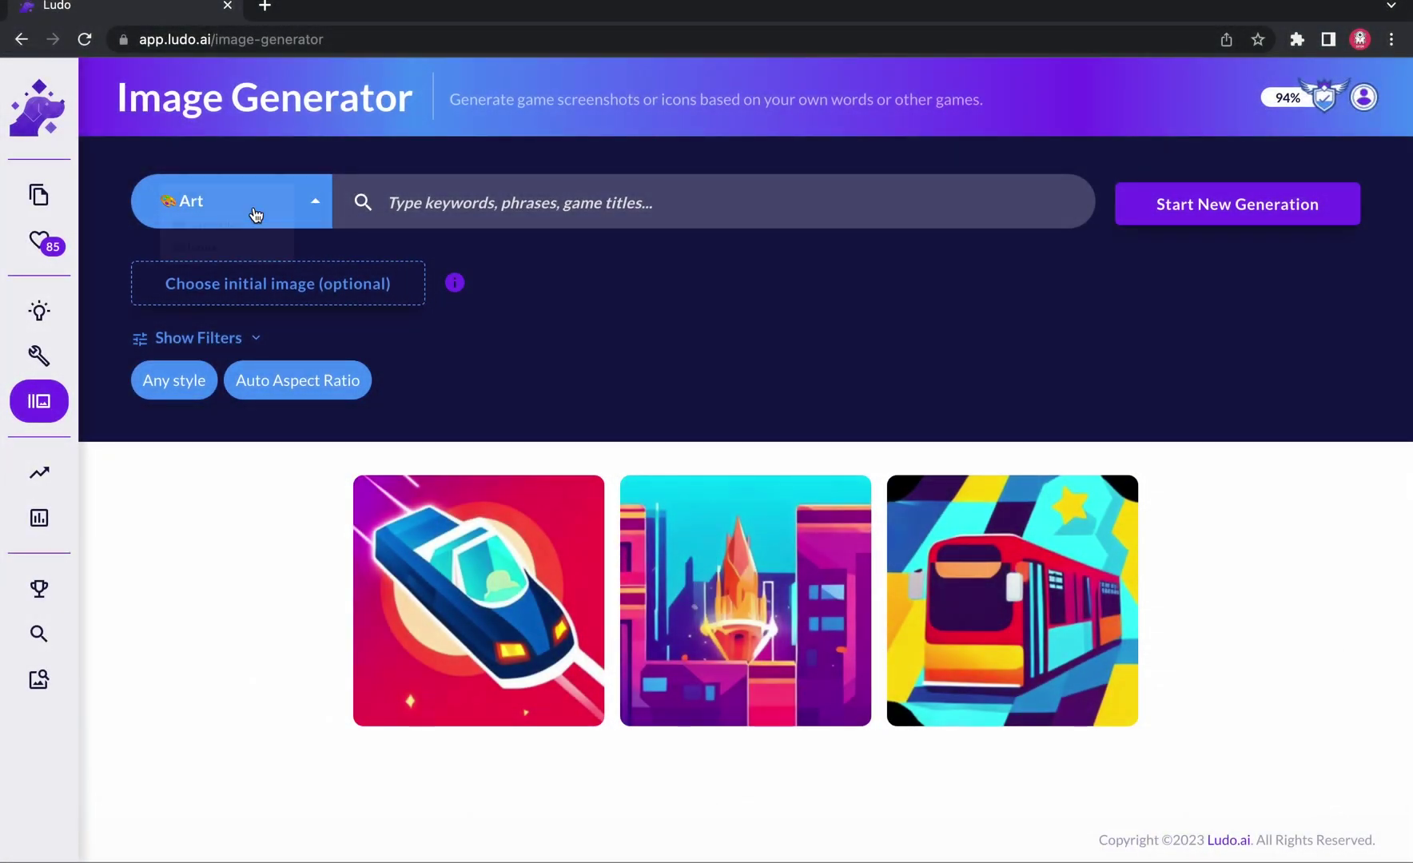
Change the image generation type from Art to Icons
left_click(256, 211)
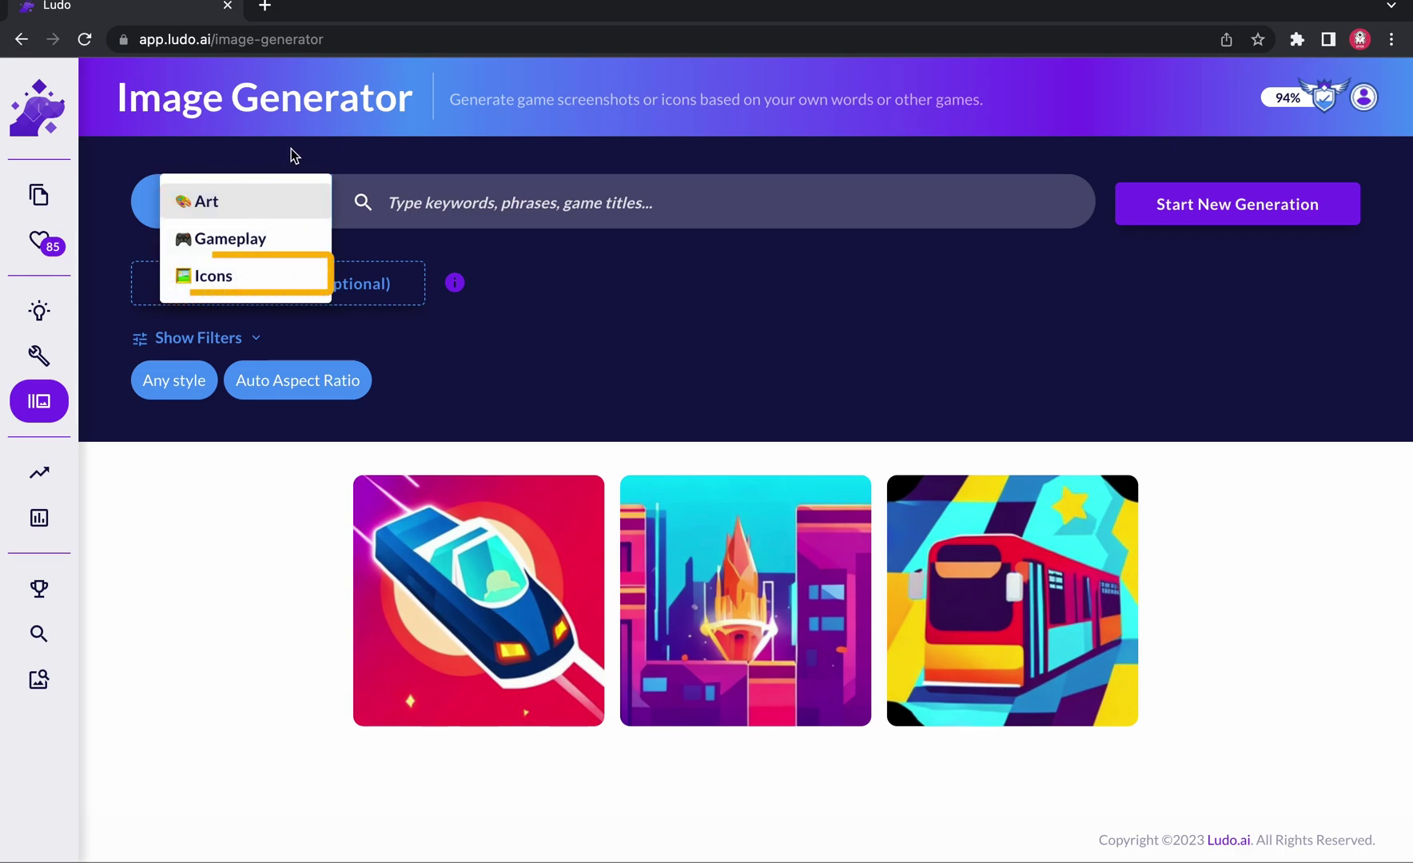
left_click(225, 279)
Generate icons from the keywords 'racing' and 'cars', producing three red race-car icons
left_click(436, 206)
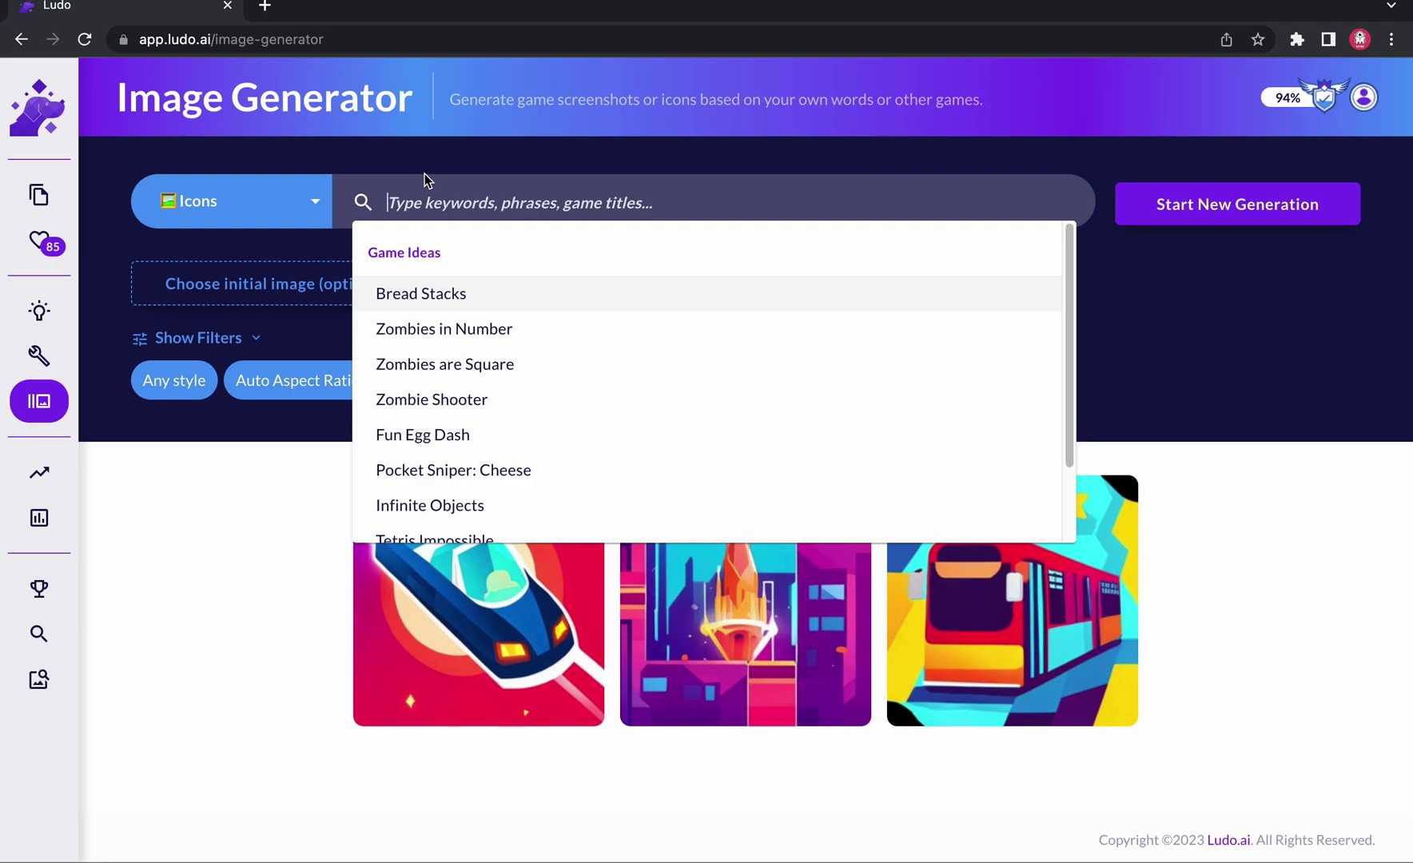
type("racing")
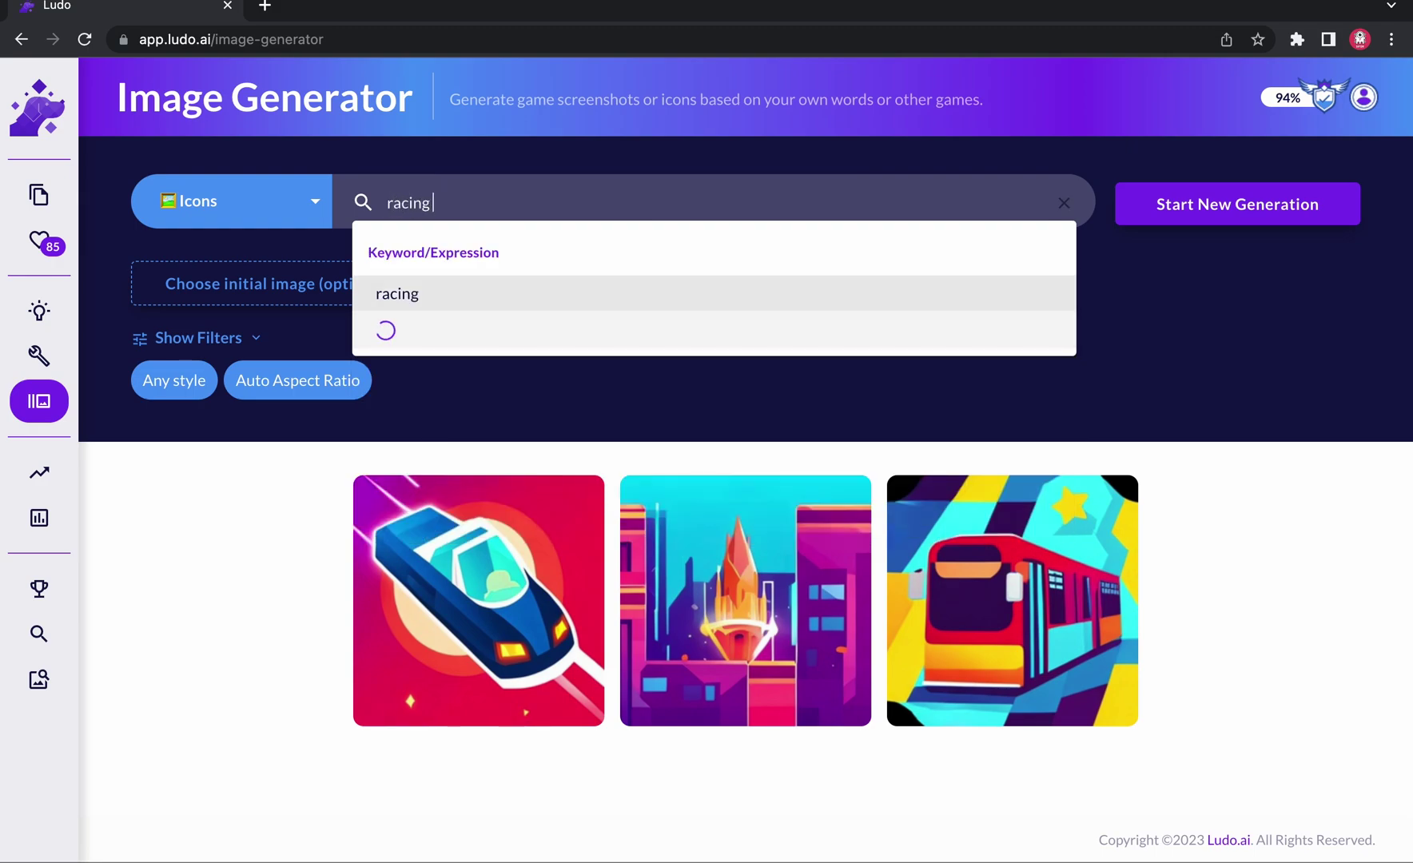
key("Return")
type("cars")
left_click(499, 293)
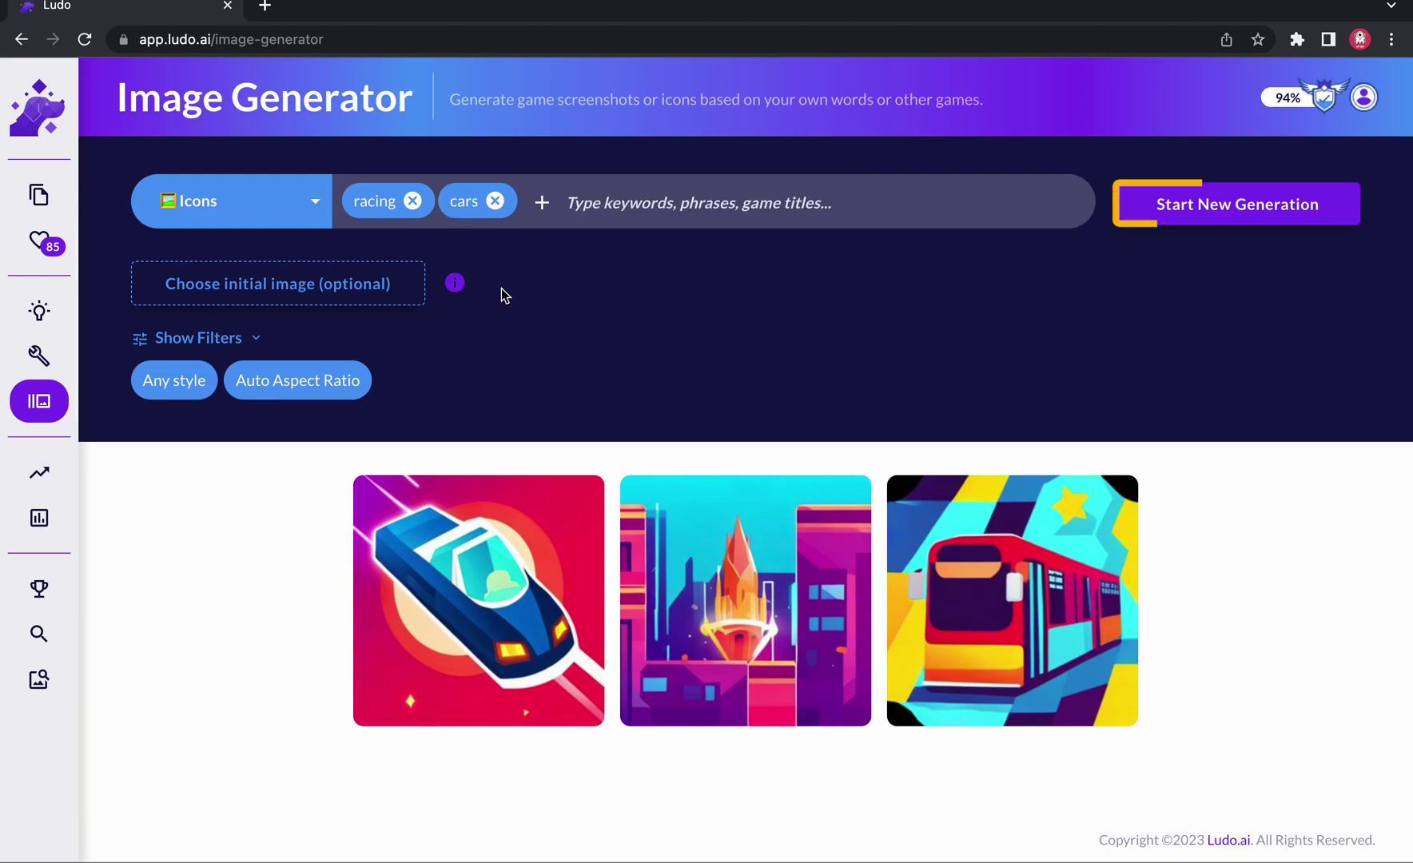
left_click(1190, 203)
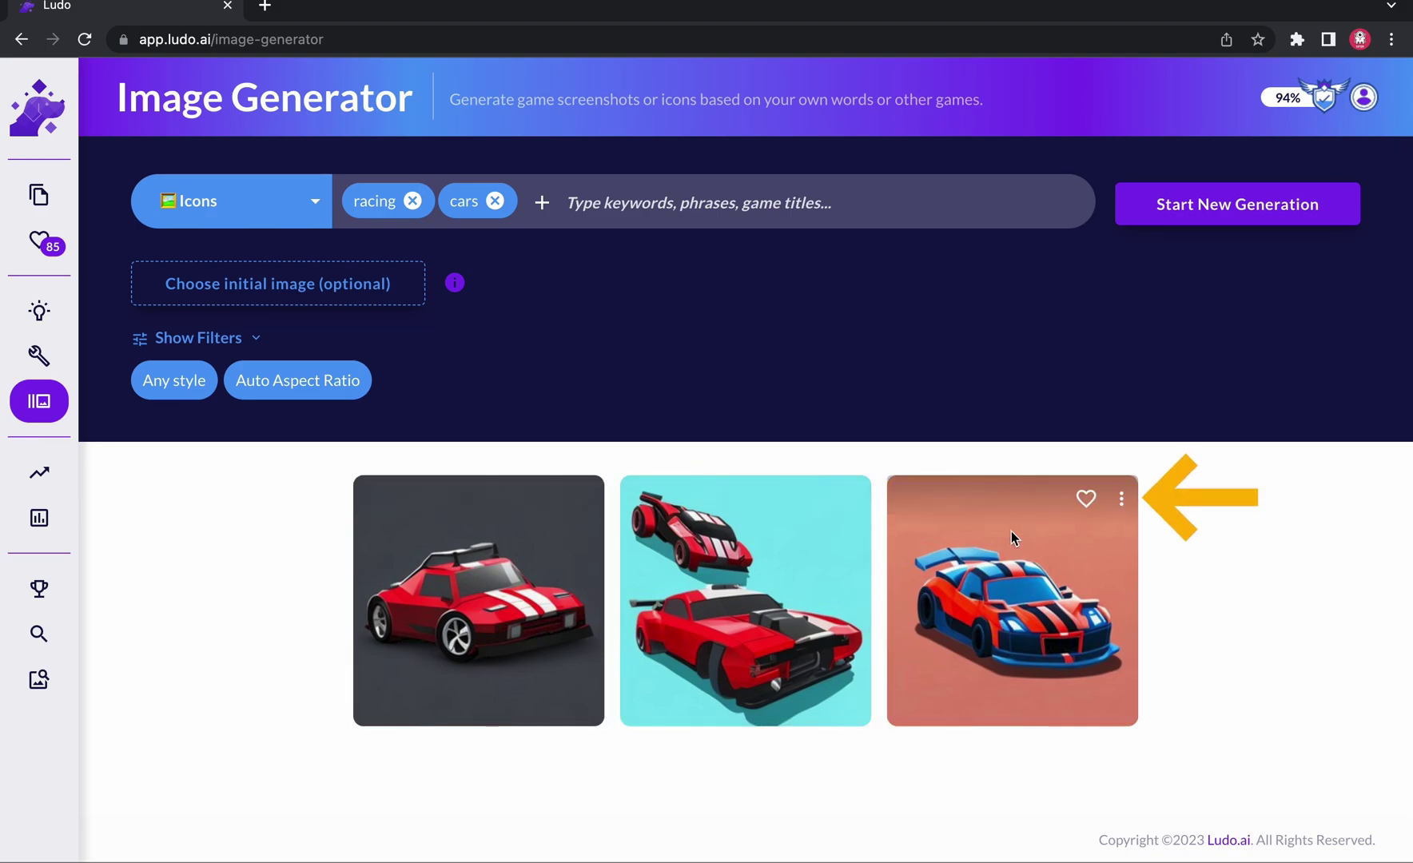
Use the third, red-and-blue car image as a base to generate similar images
left_click(1122, 497)
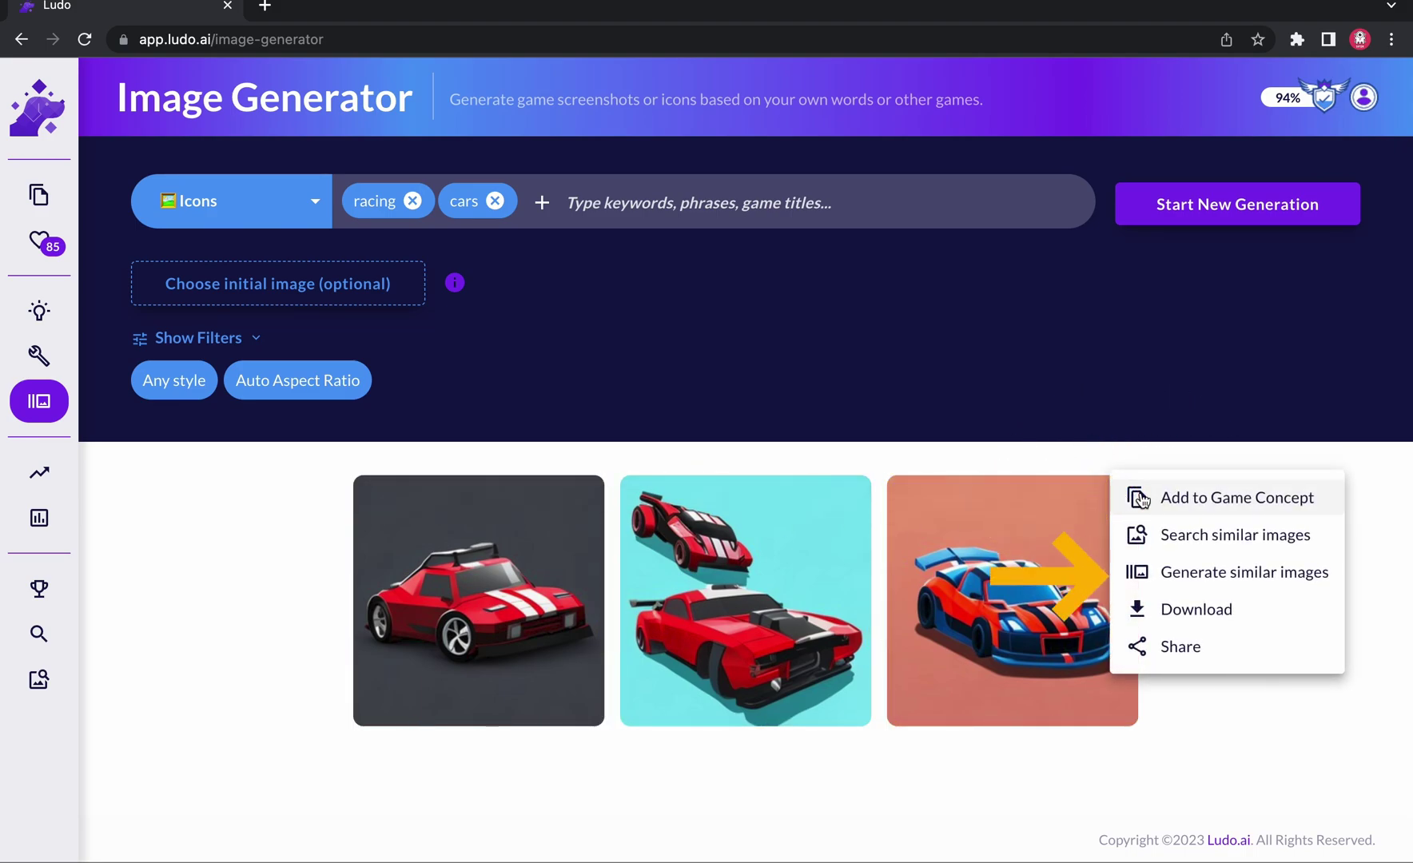
left_click(1207, 574)
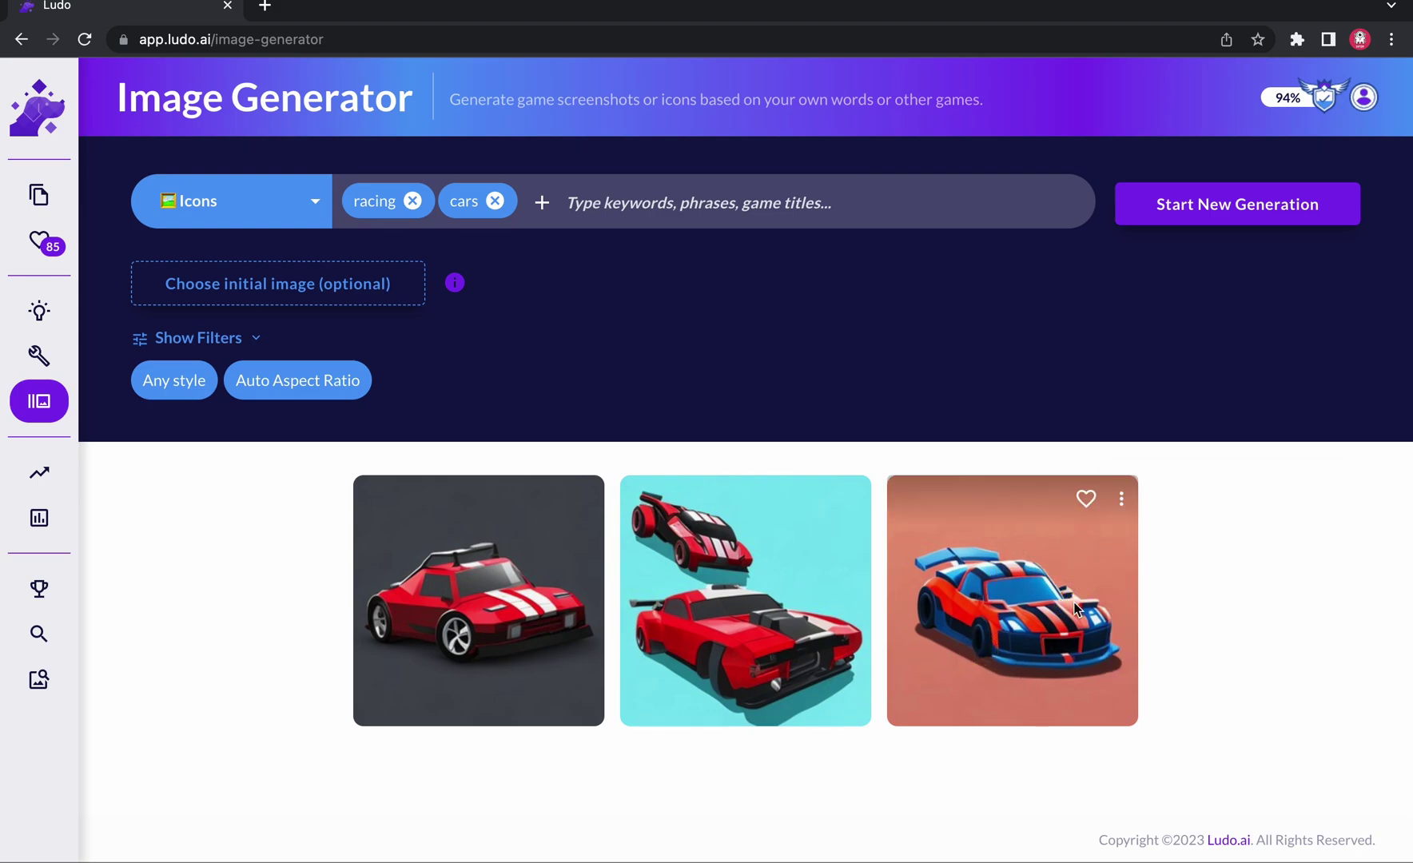
left_click(1121, 497)
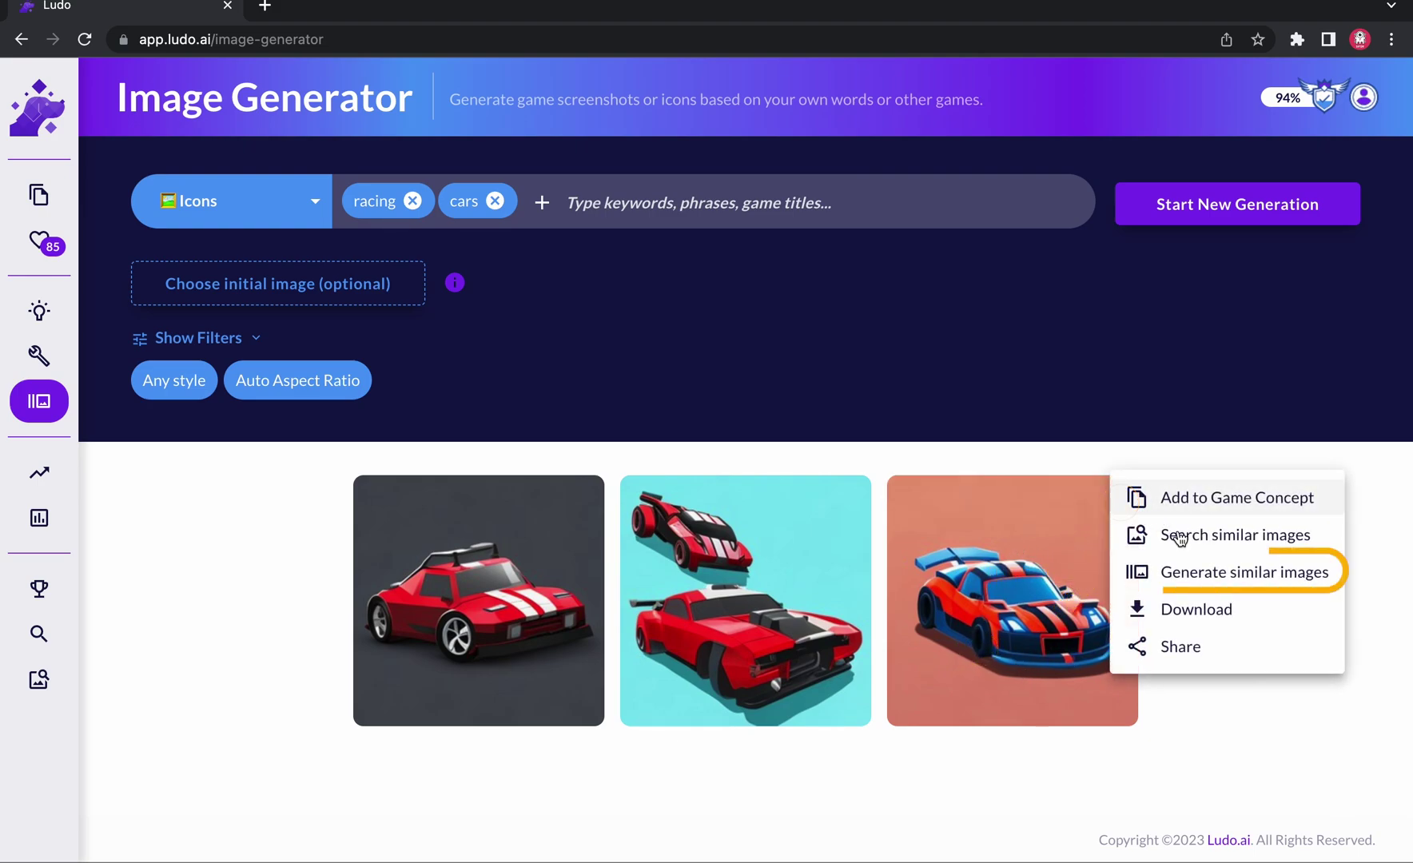
left_click(1194, 574)
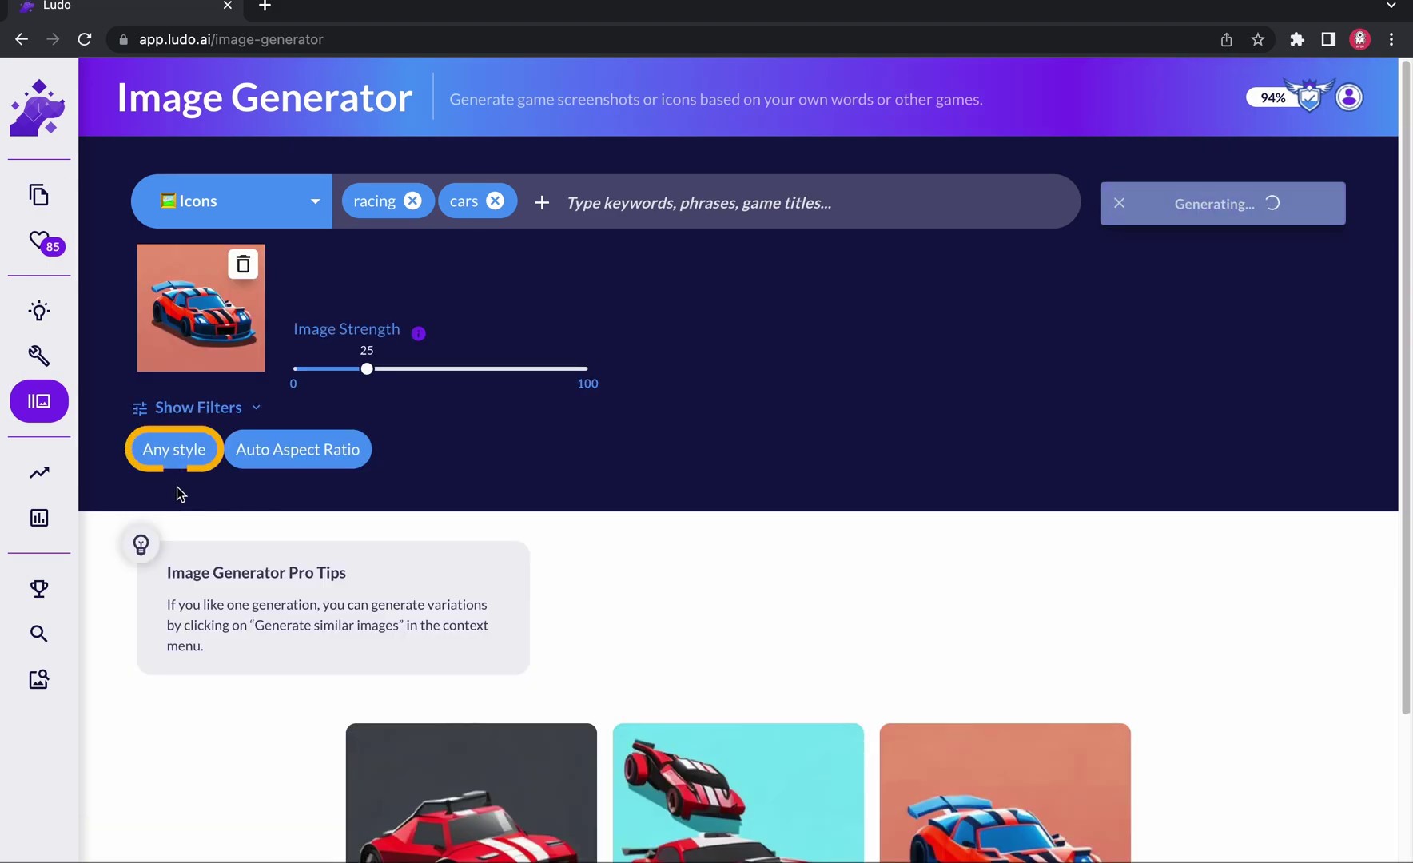
Restrict the colour filter to Cyan, Green and Pink
left_click(175, 456)
left_click(791, 484)
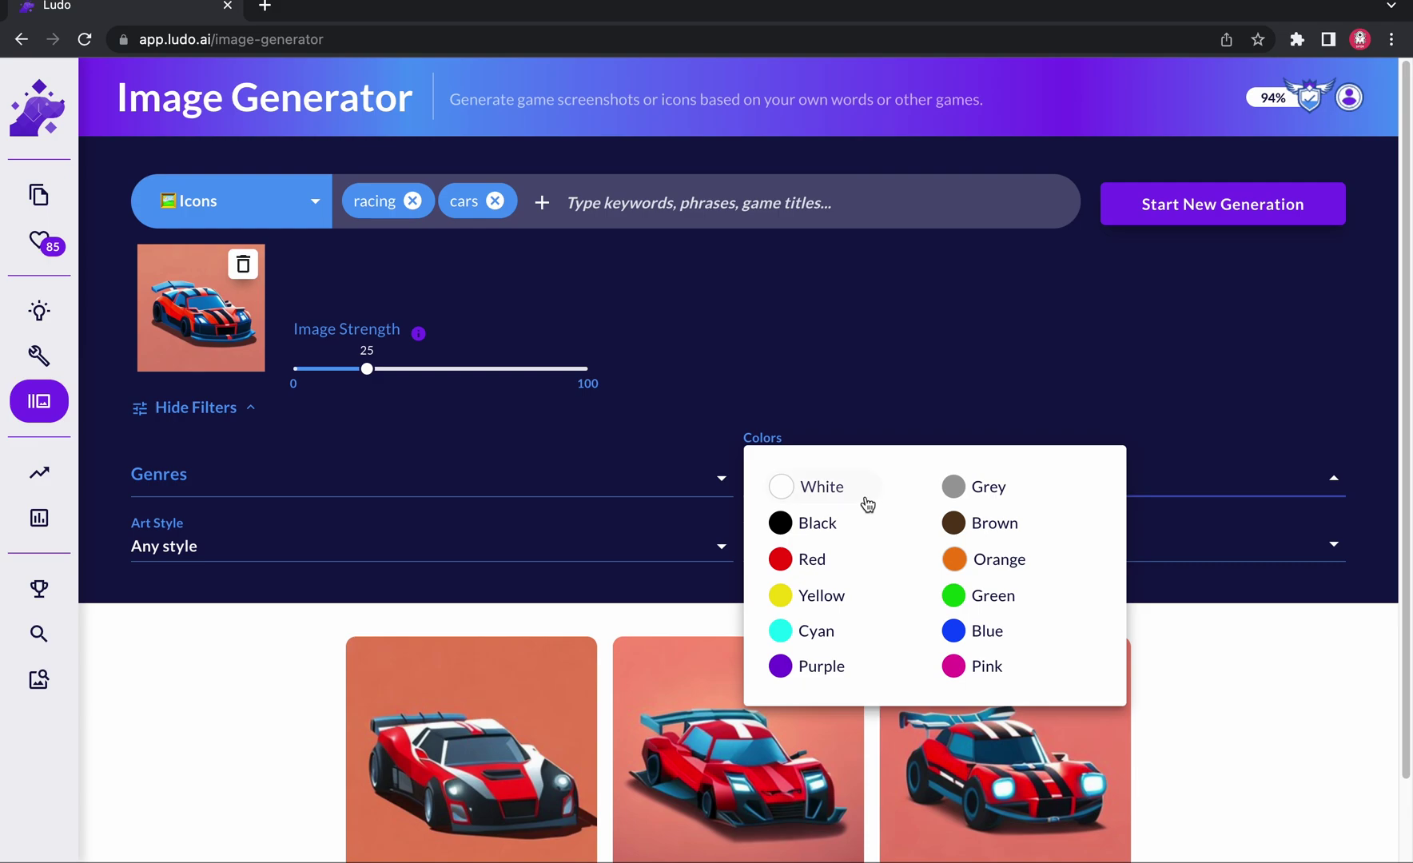
left_click(824, 634)
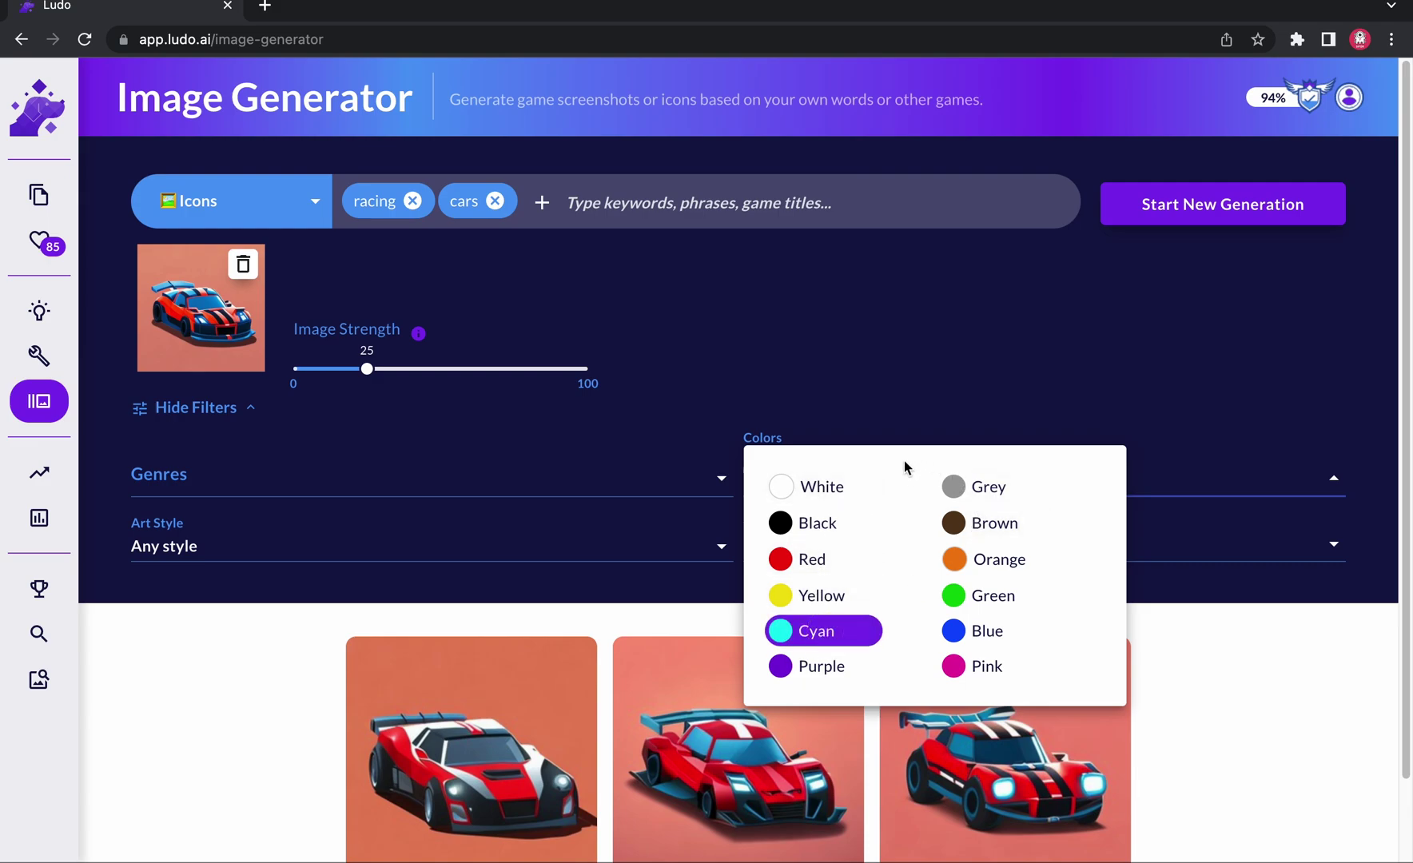
left_click(977, 603)
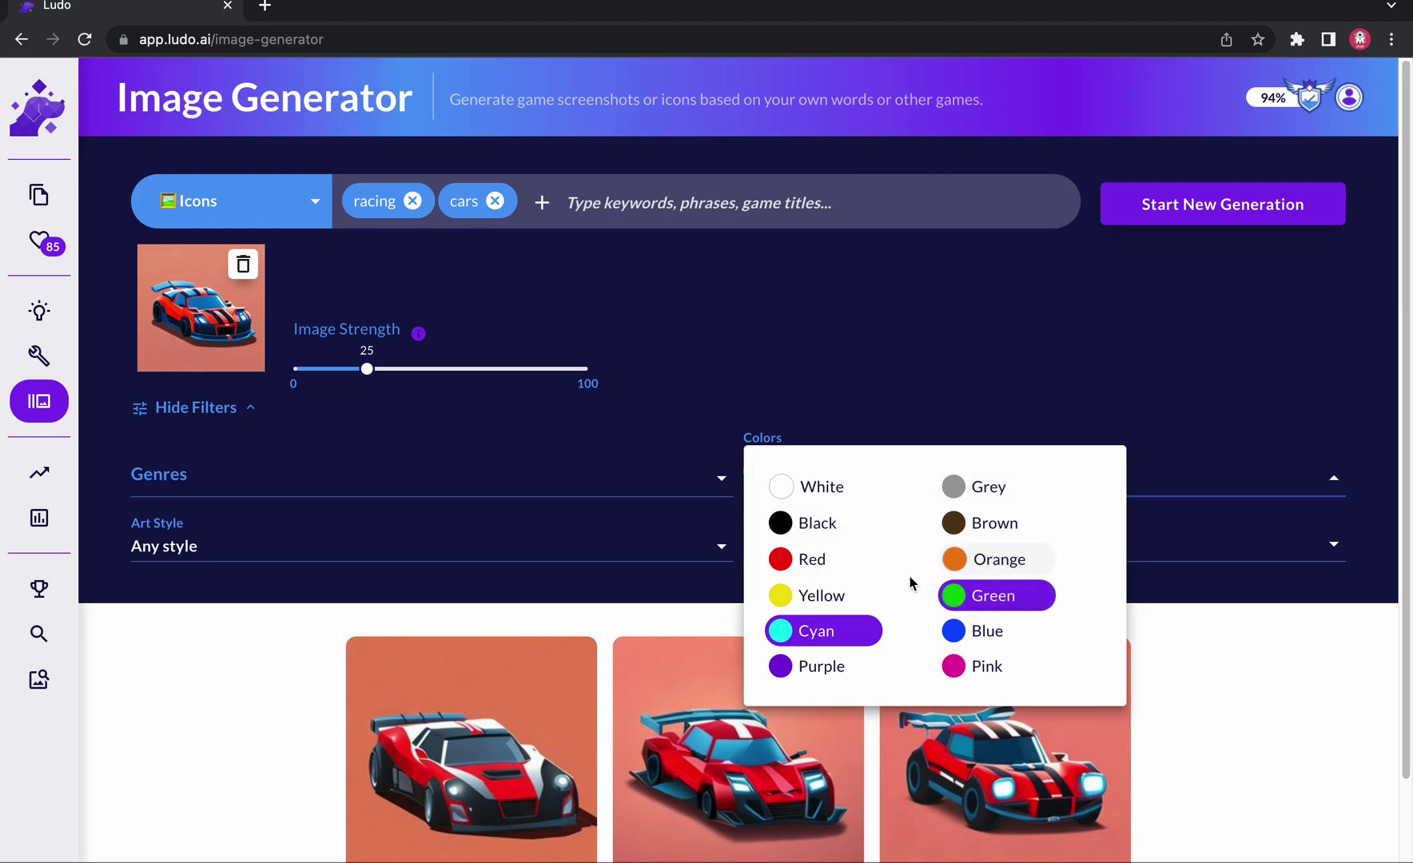
left_click(974, 666)
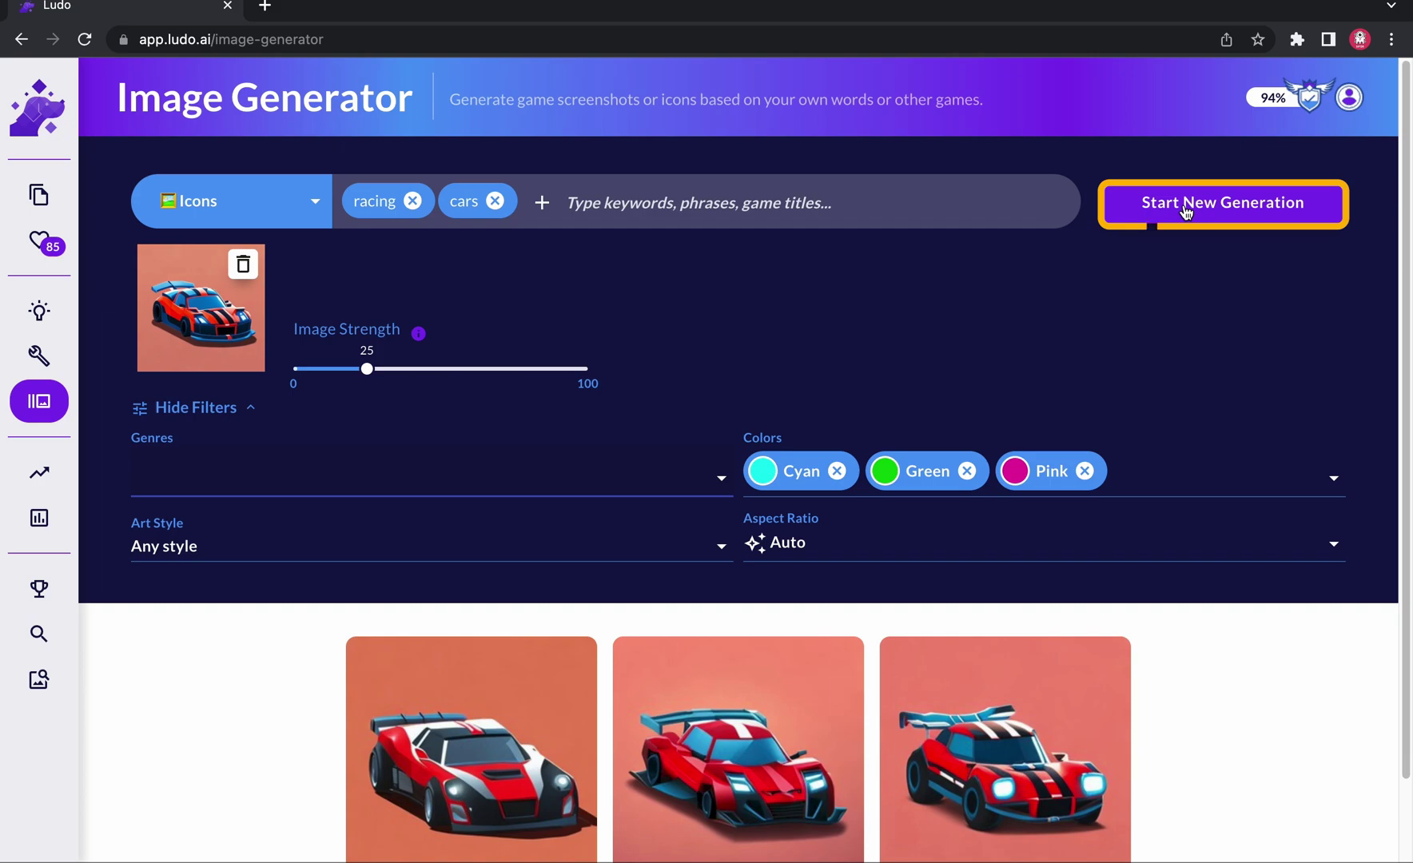
Generate new Cyan/Green/Pink car icons and download the third resulting car
left_click(1186, 210)
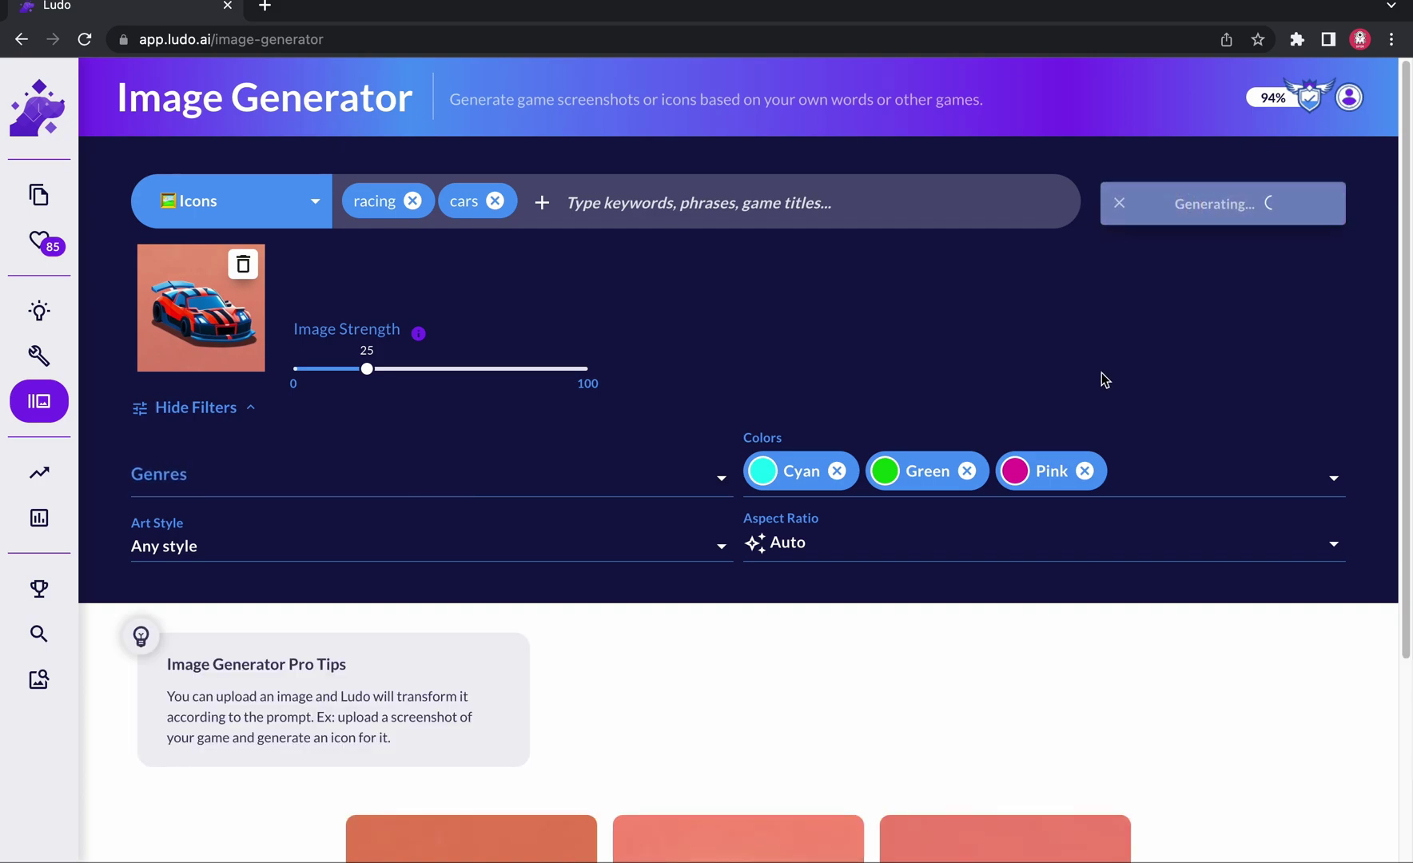
scroll(1069, 611, "down", 2)
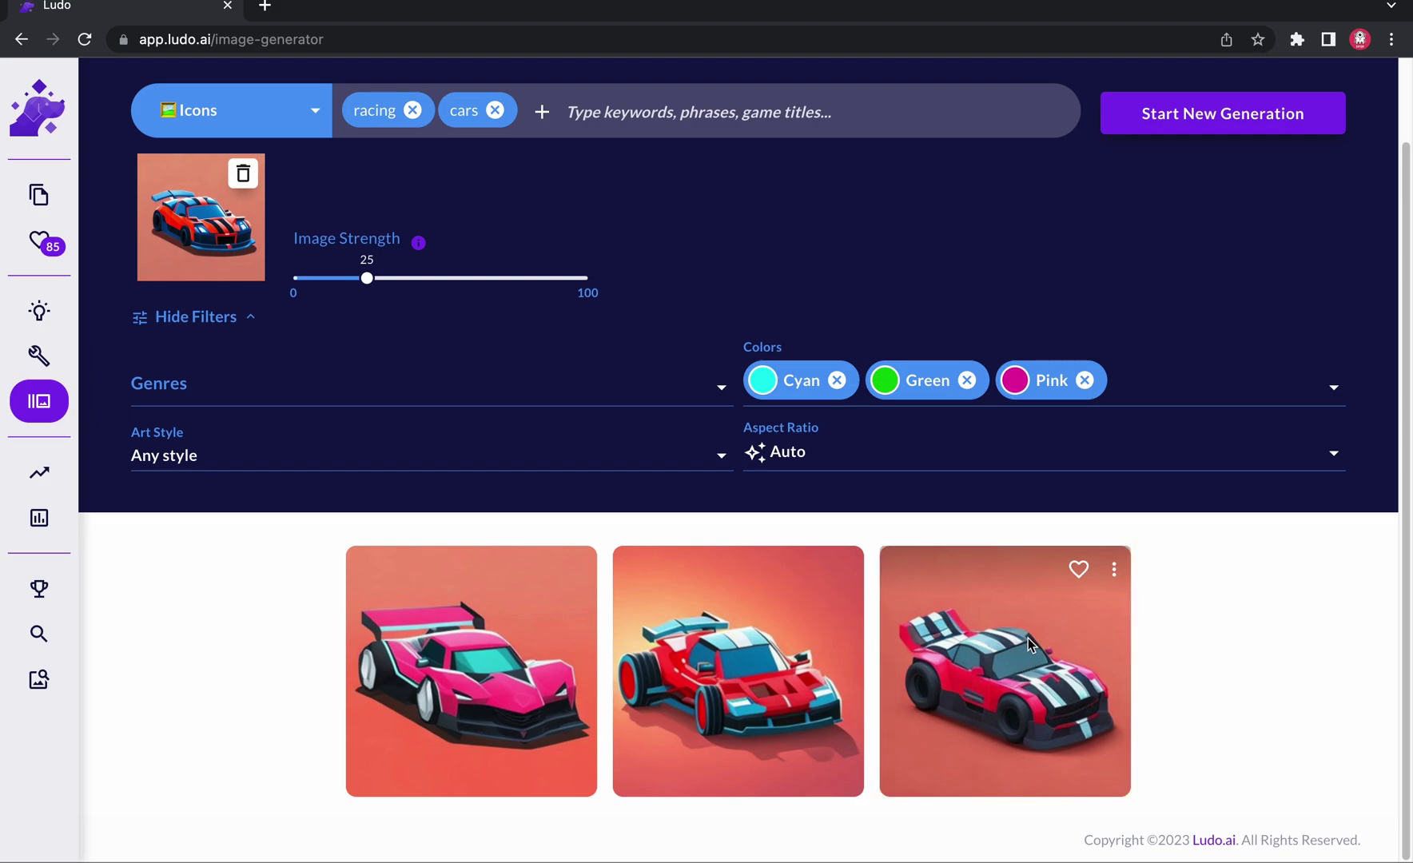
mouse_move(1079, 576)
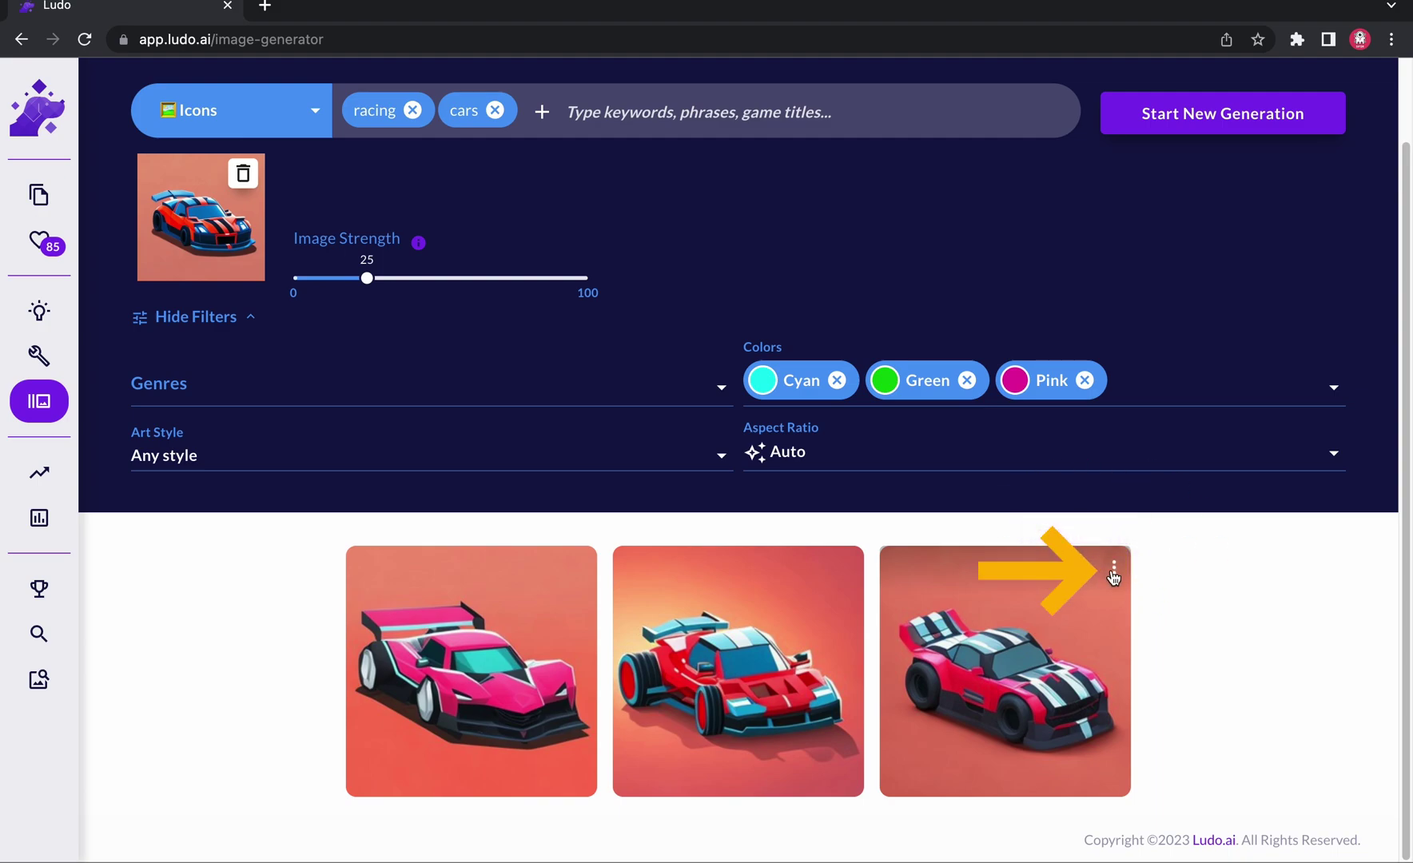
left_click(1113, 572)
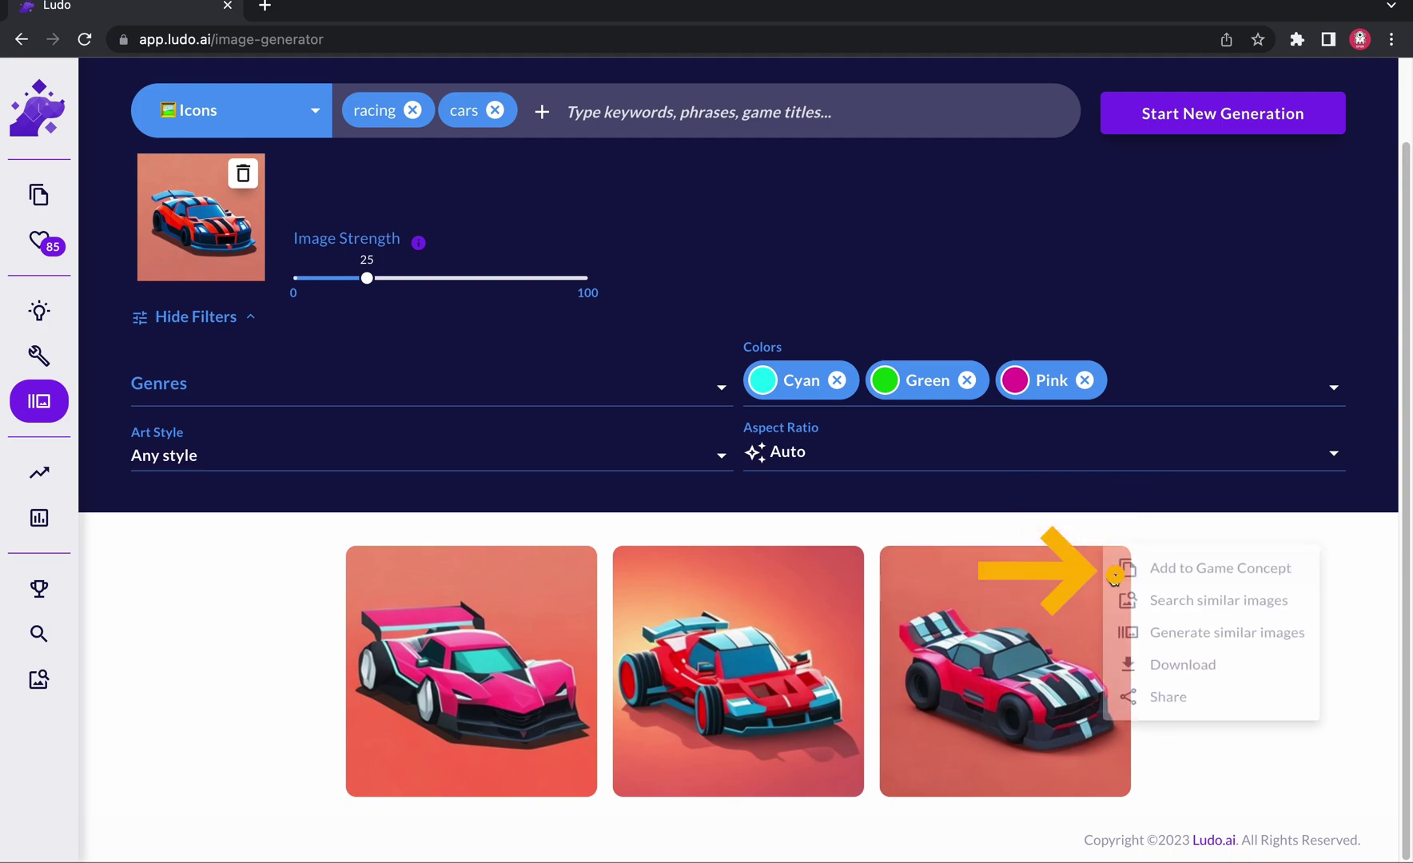
left_click(1177, 681)
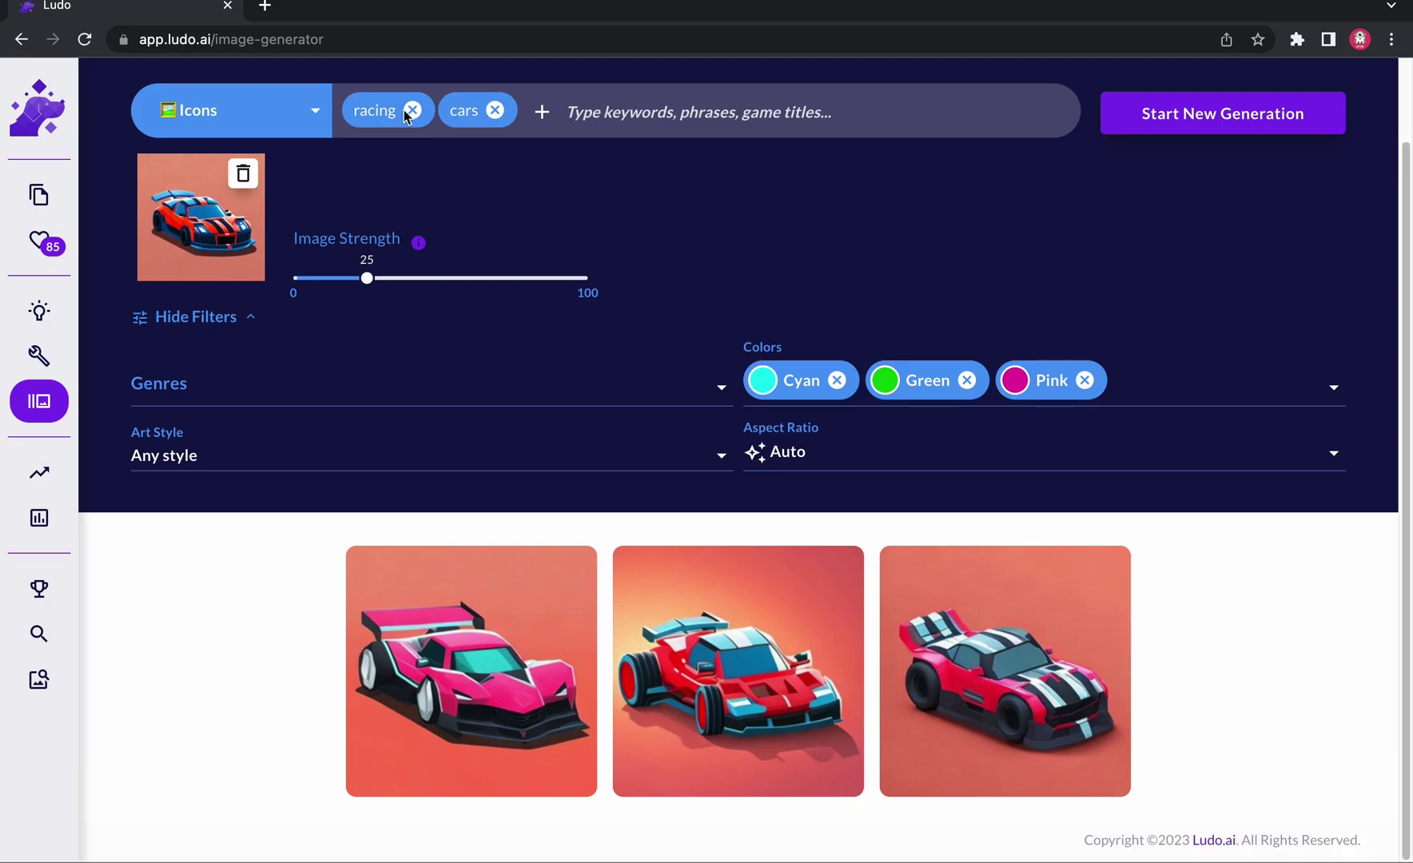
Remove the 'racing' and 'cars' keywords and switch the category to Gameplay
left_click(413, 110)
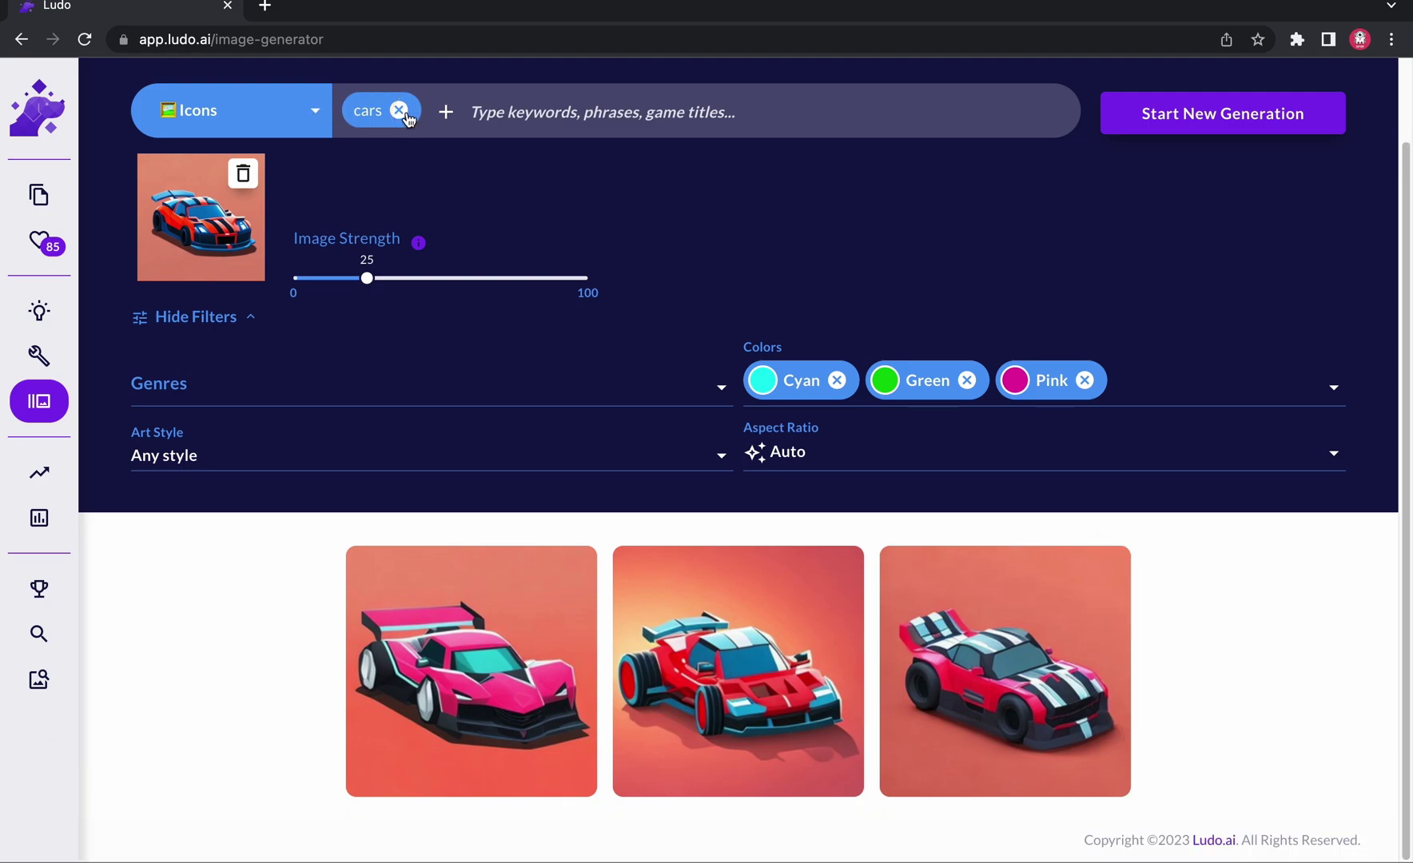
left_click(404, 112)
left_click(327, 119)
left_click(254, 140)
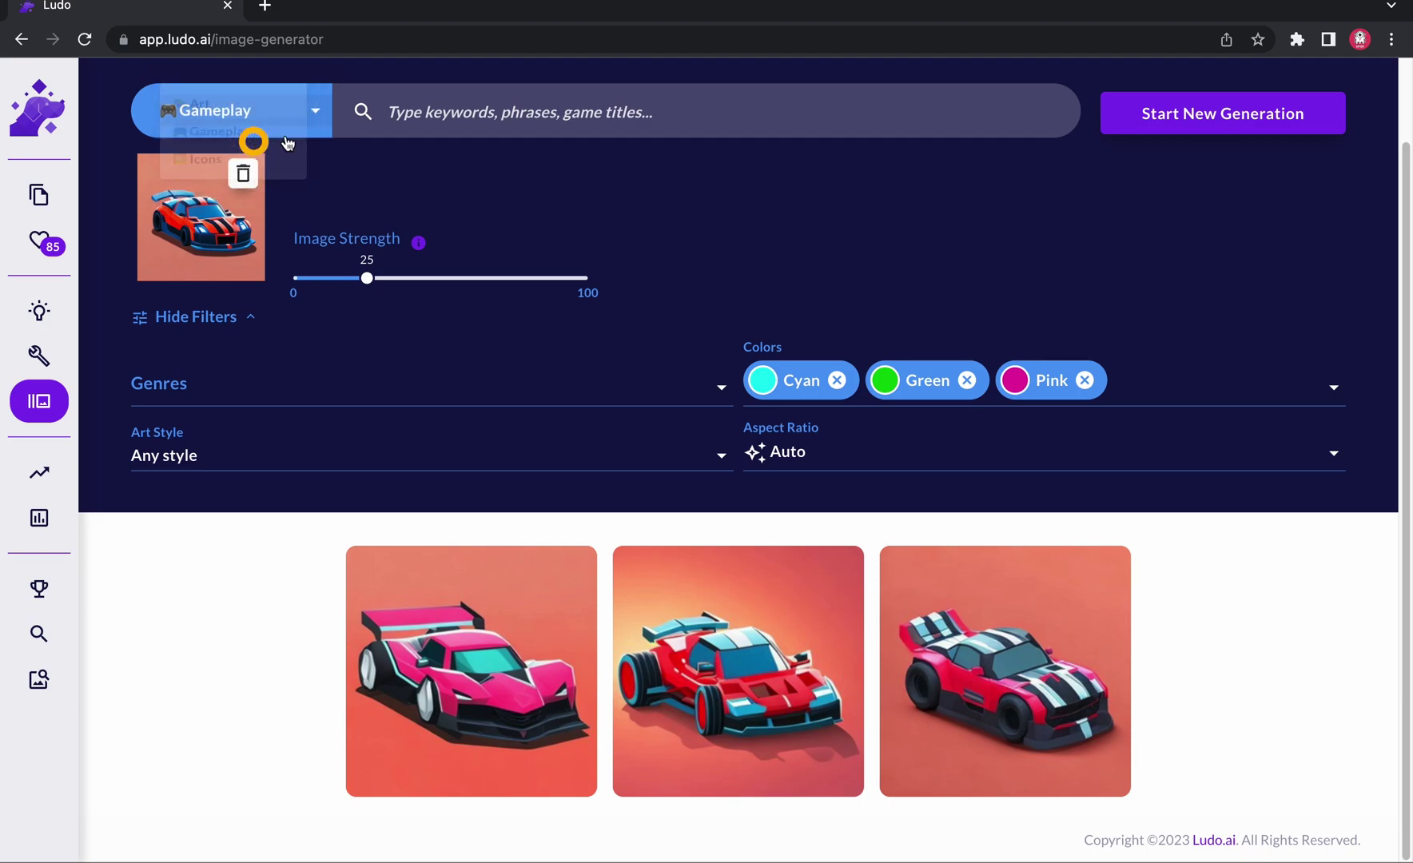
Set the reference game keyword to Helix Jump (Voodoo), replacing the typed 'stack'
left_click(415, 112)
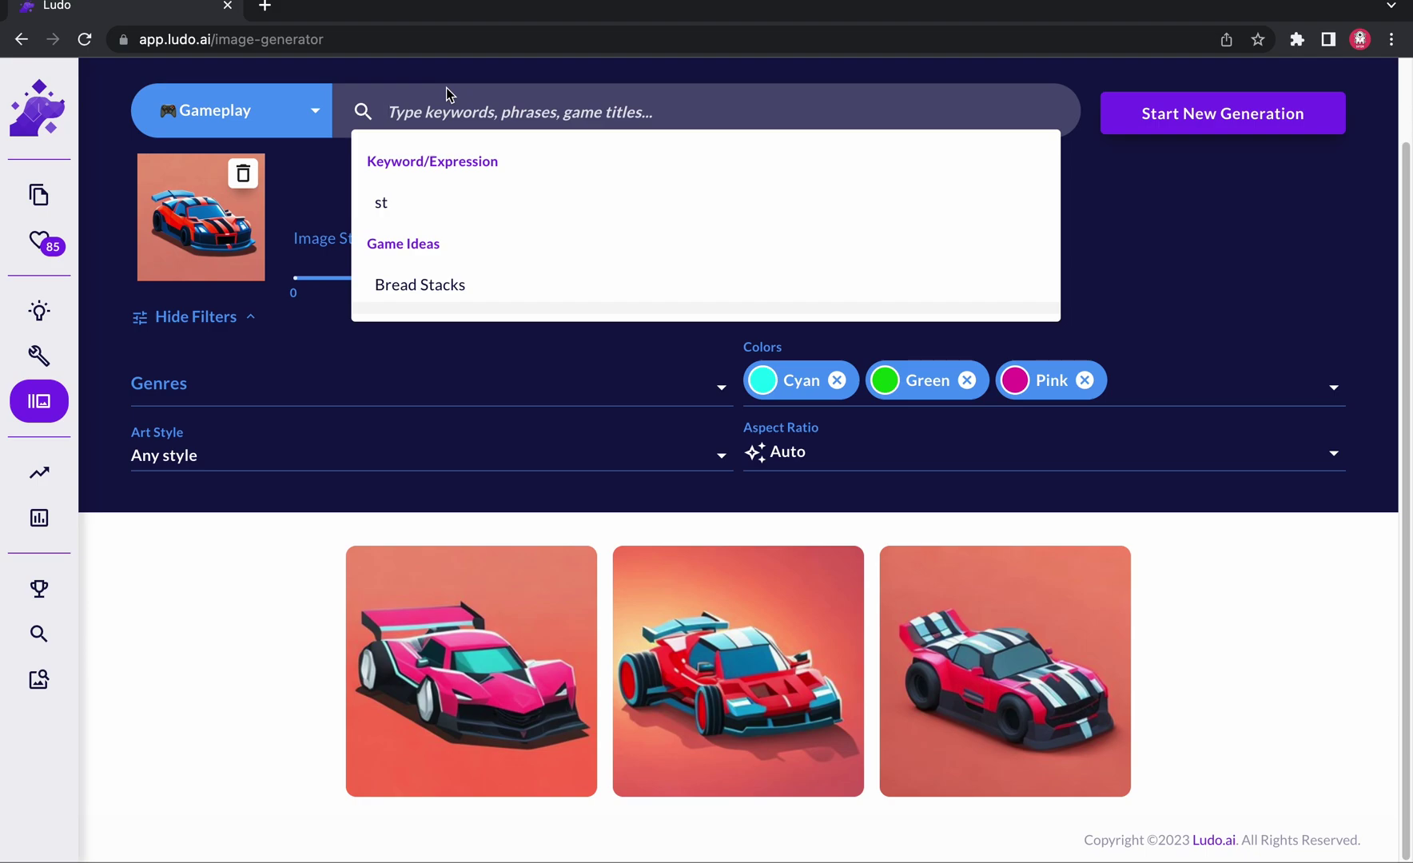
left_click(311, 181)
left_click(373, 105)
type("stack")
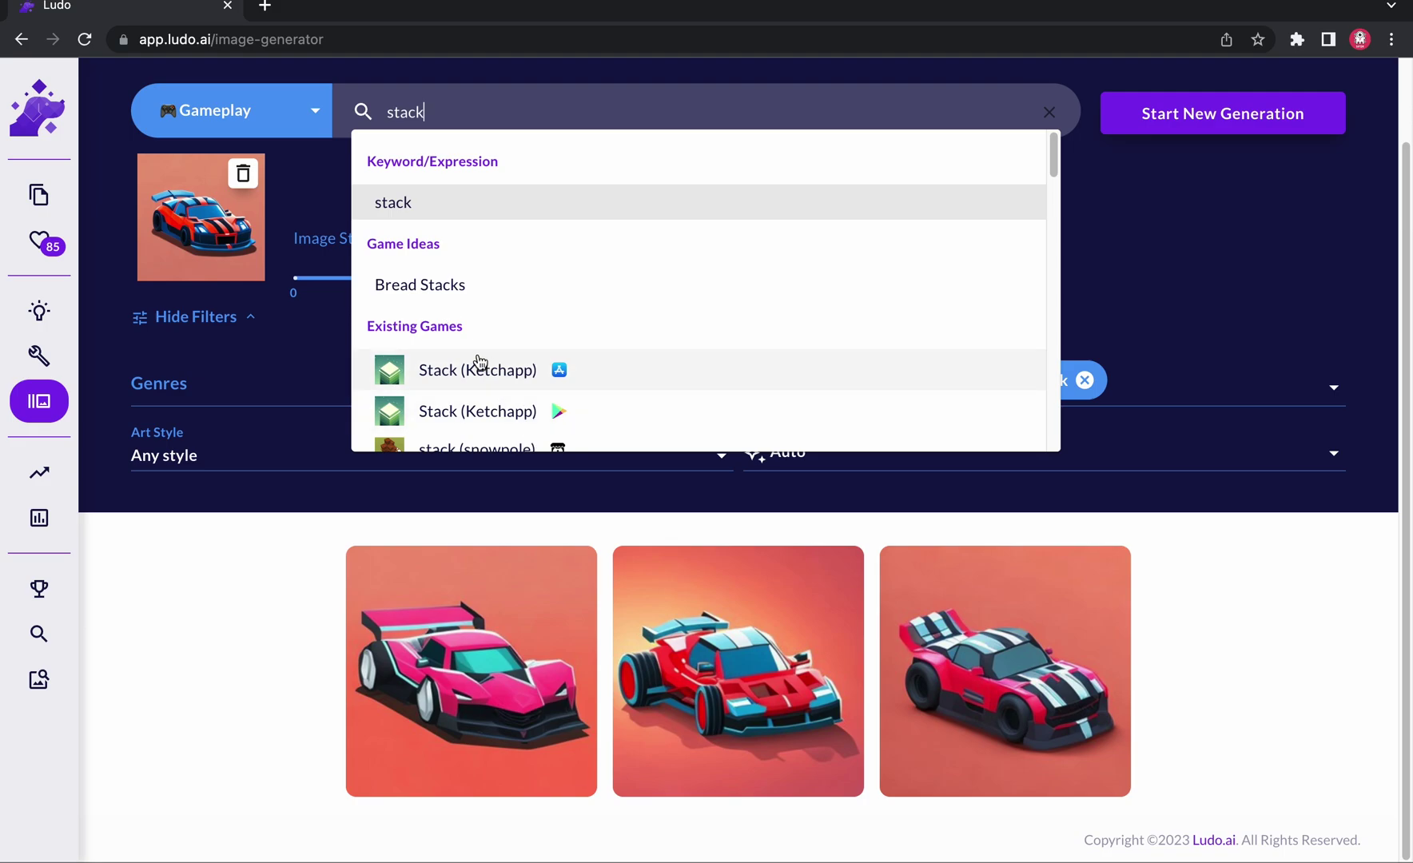
scroll(475, 362, "down", 3)
scroll(480, 359, "down", 2)
scroll(483, 328, "up", 5)
left_click(418, 99)
double_click(418, 99)
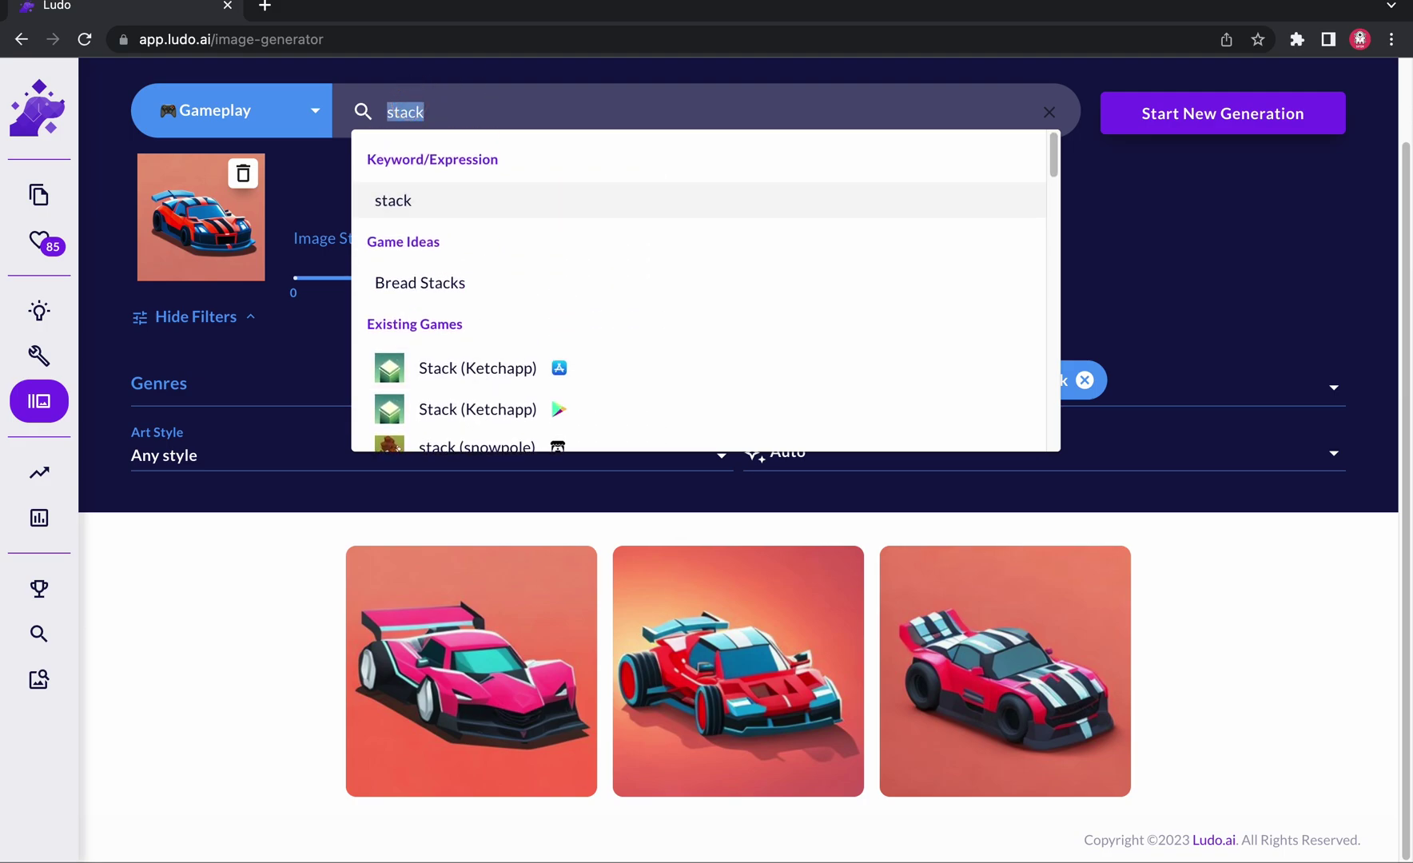
type("helix jump")
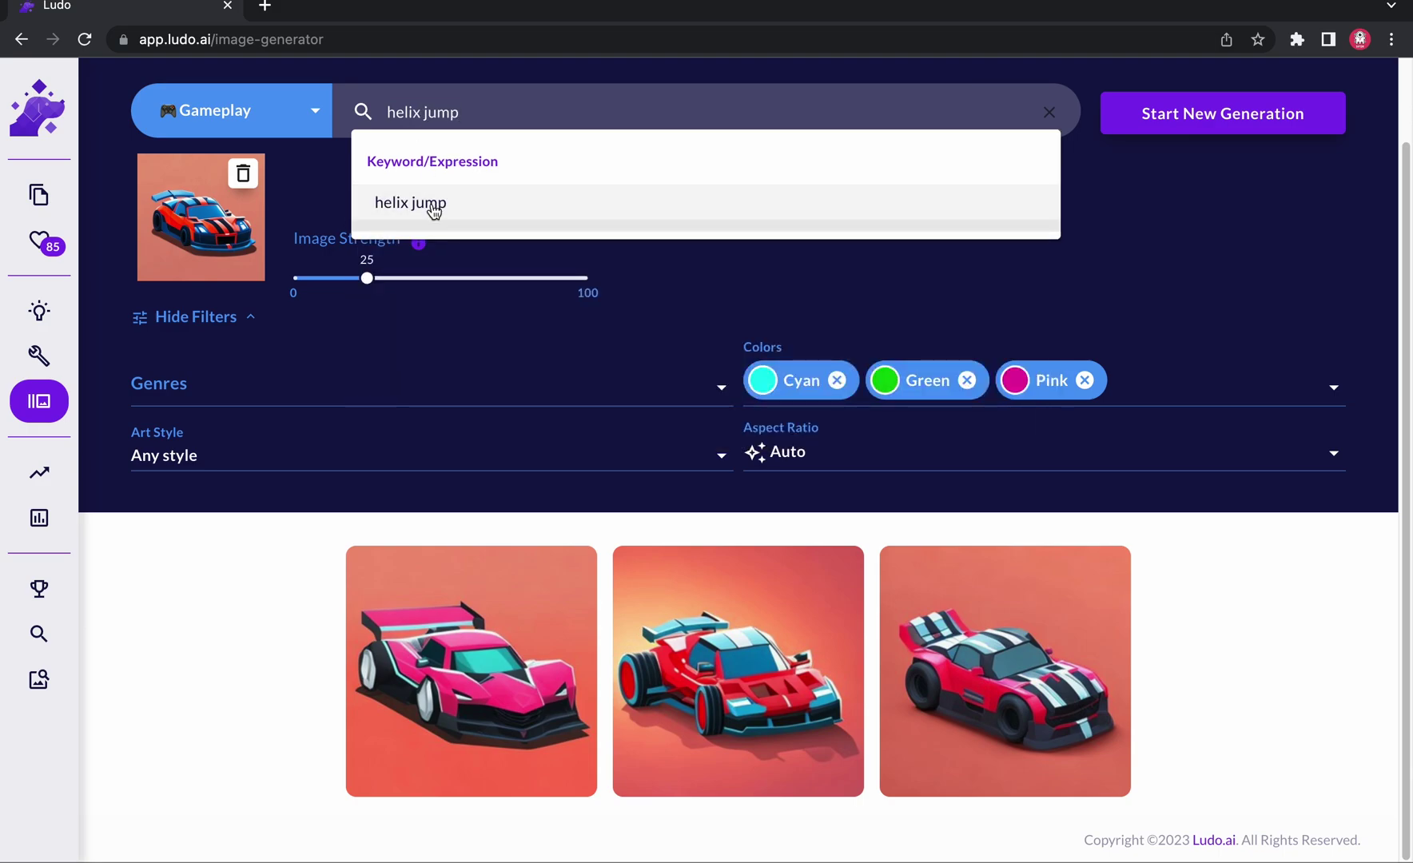
left_click(475, 293)
Remove the Cyan, Green and Pink colour filters and the car reference image
left_click(835, 384)
left_click(843, 382)
left_click(837, 381)
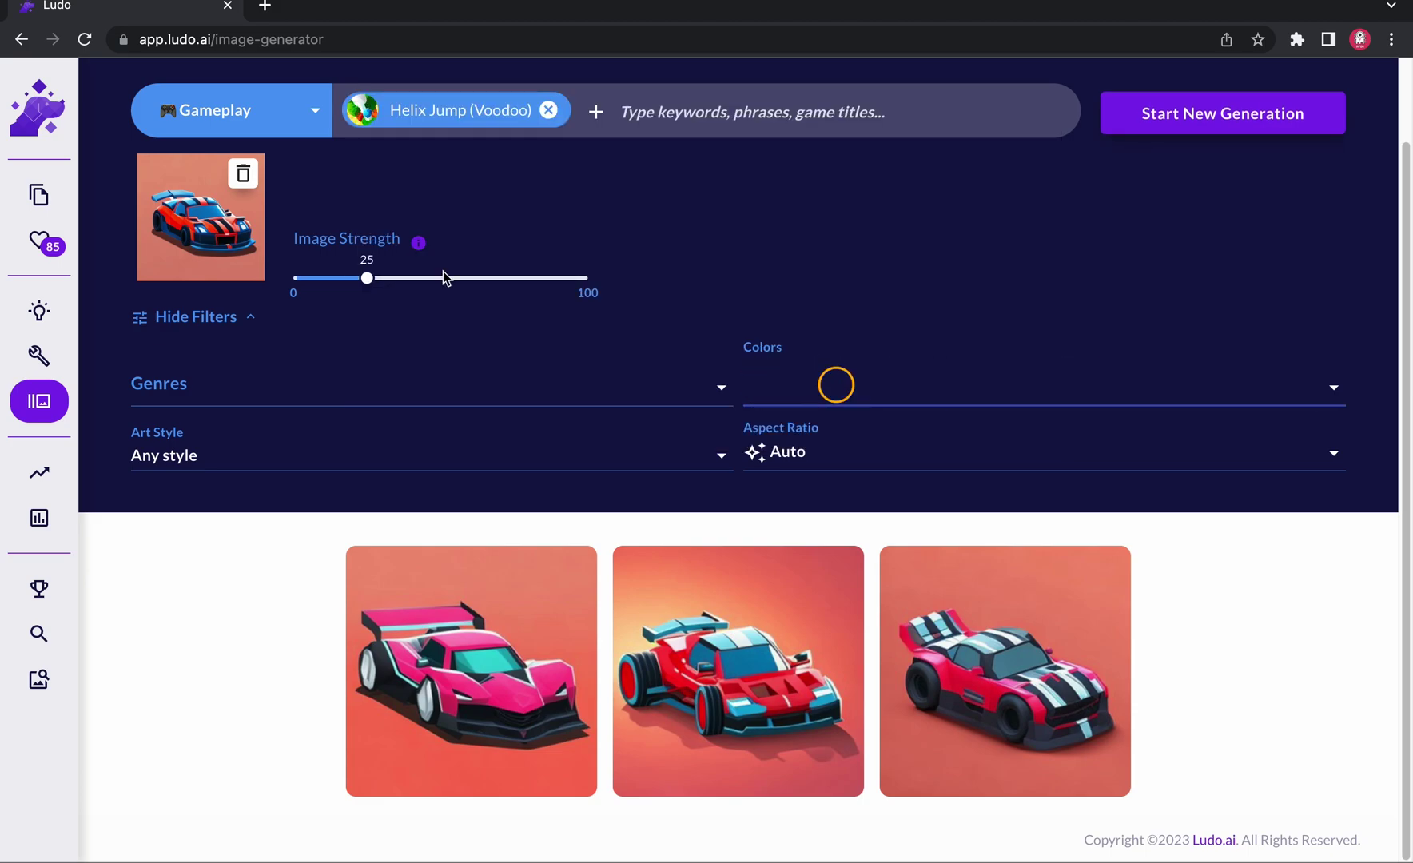
left_click(243, 173)
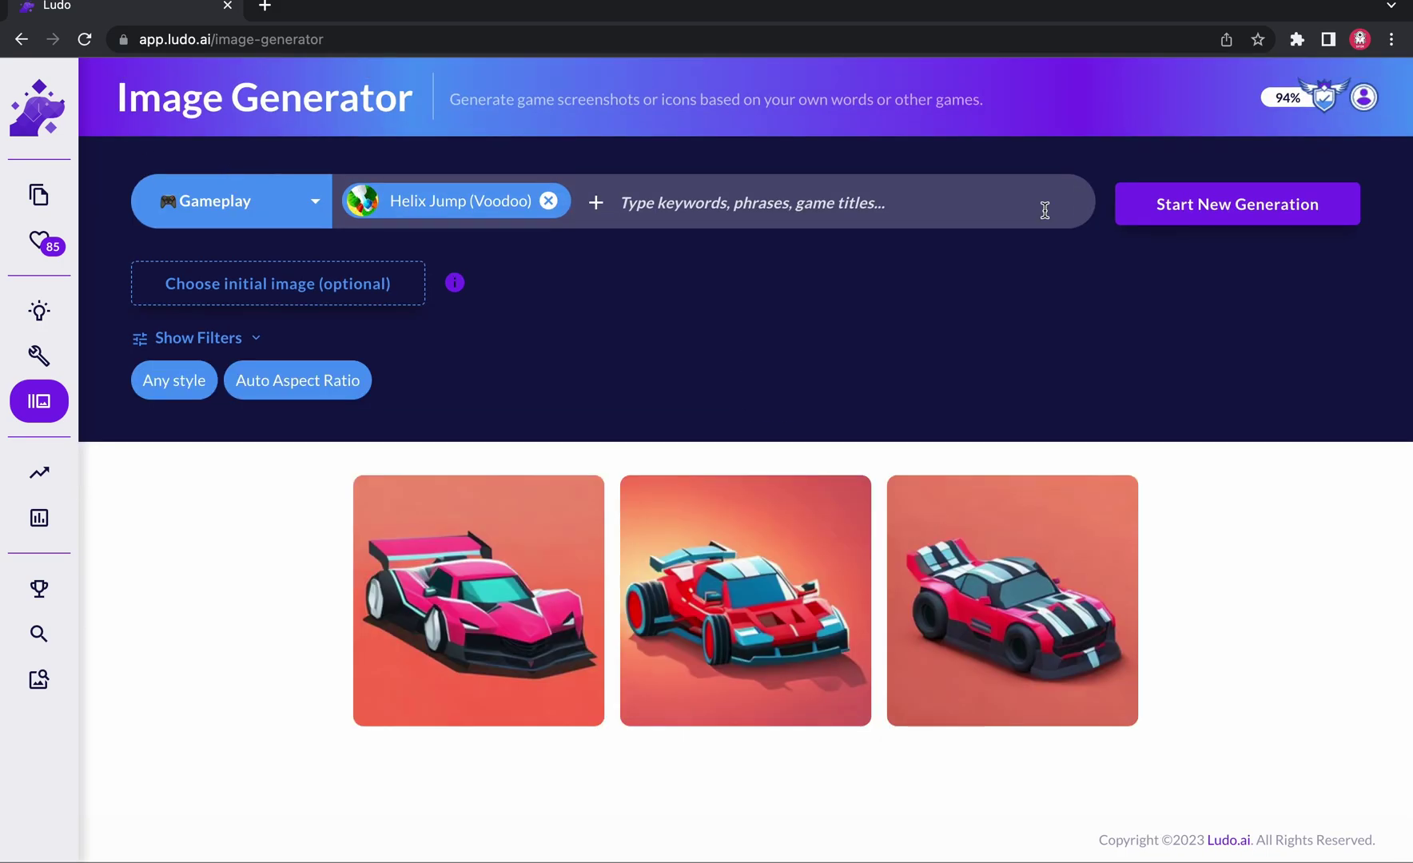
Generate gameplay images from the Helix Jump (Voodoo) prompt
left_click(1220, 208)
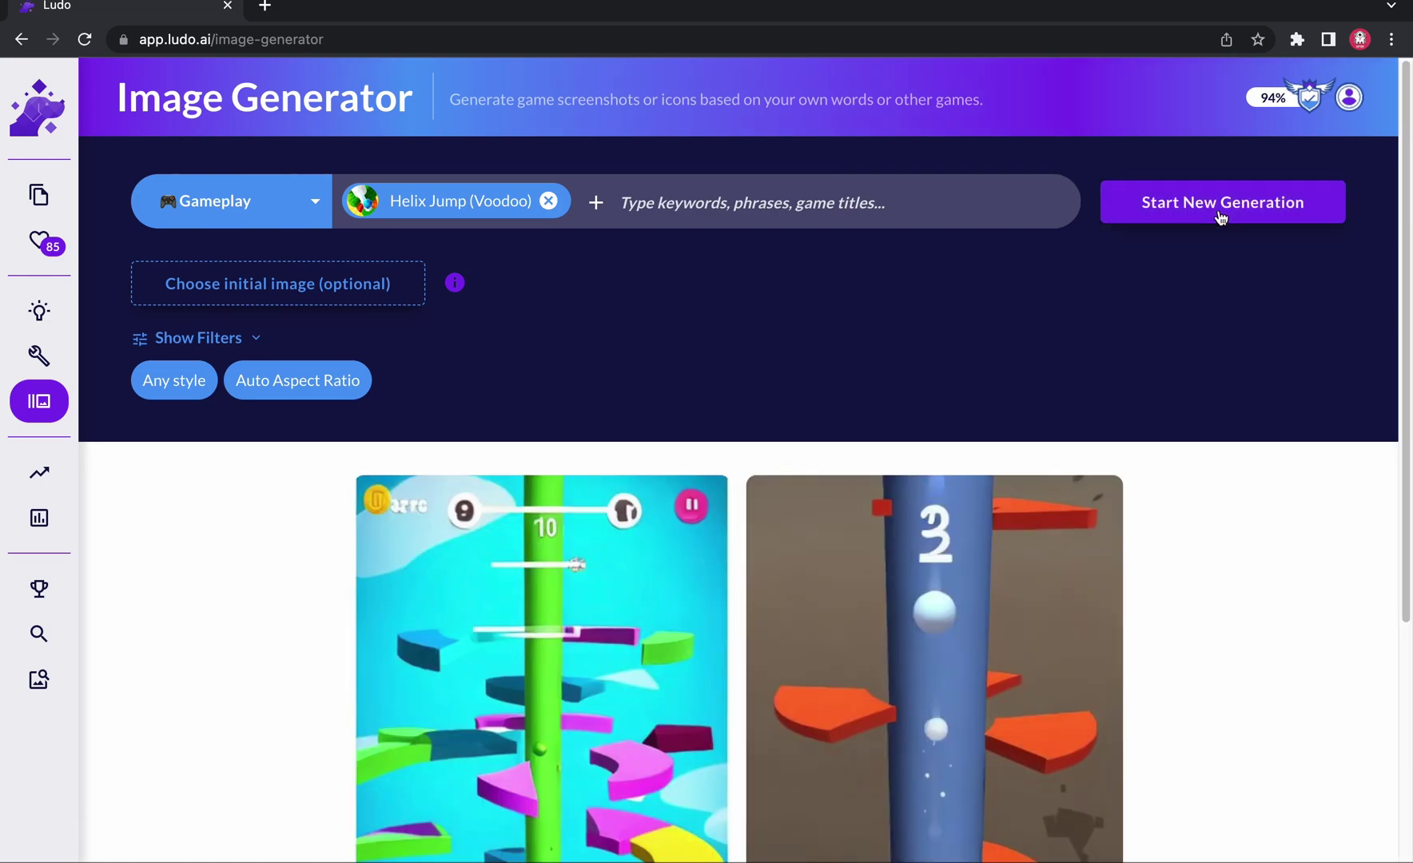
scroll(875, 551, "down", 4)
scroll(495, 279, "up", 4)
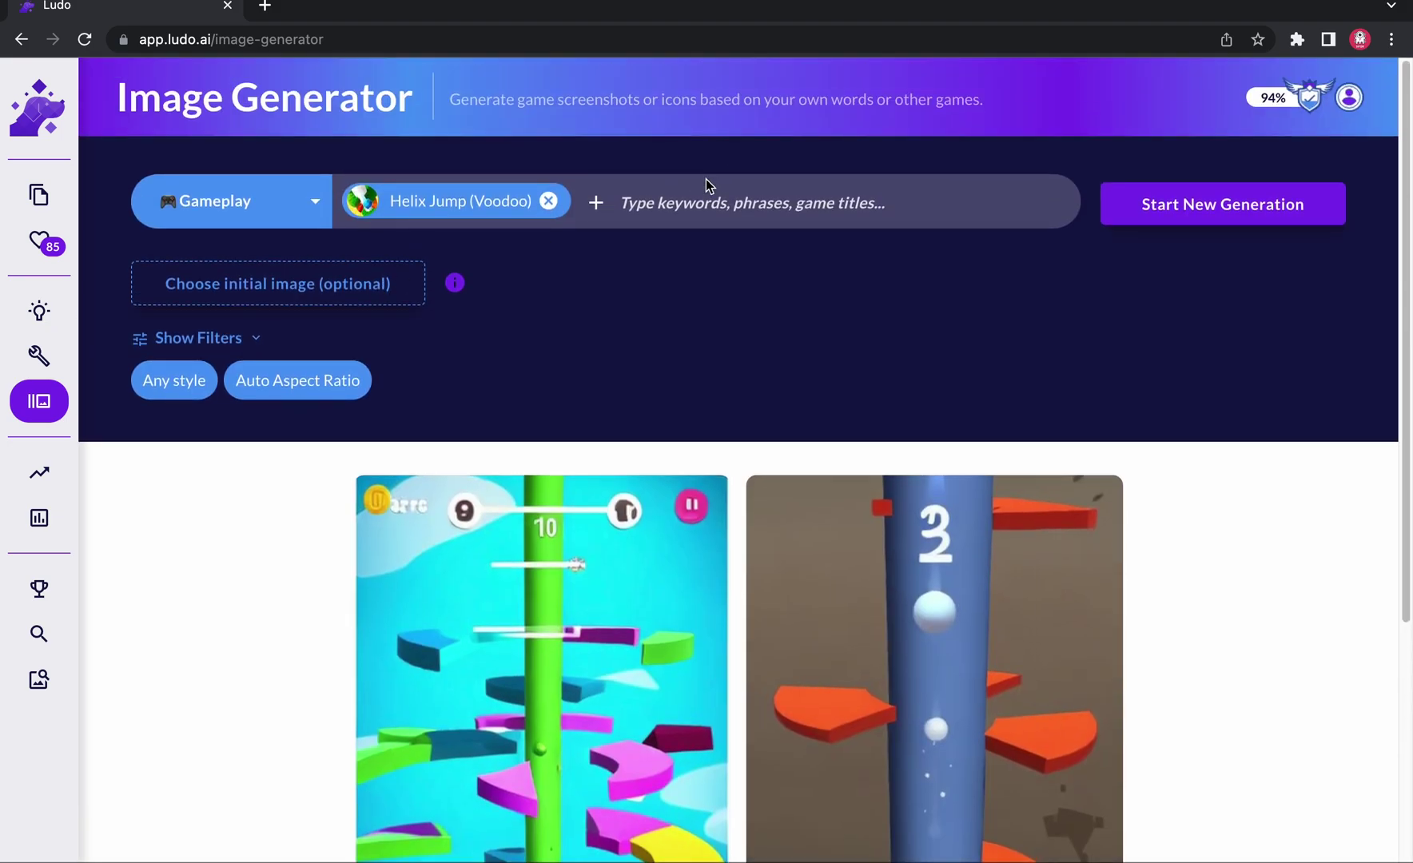
Add 'food' as a second keyword alongside Helix Jump (Voodoo)
left_click(668, 202)
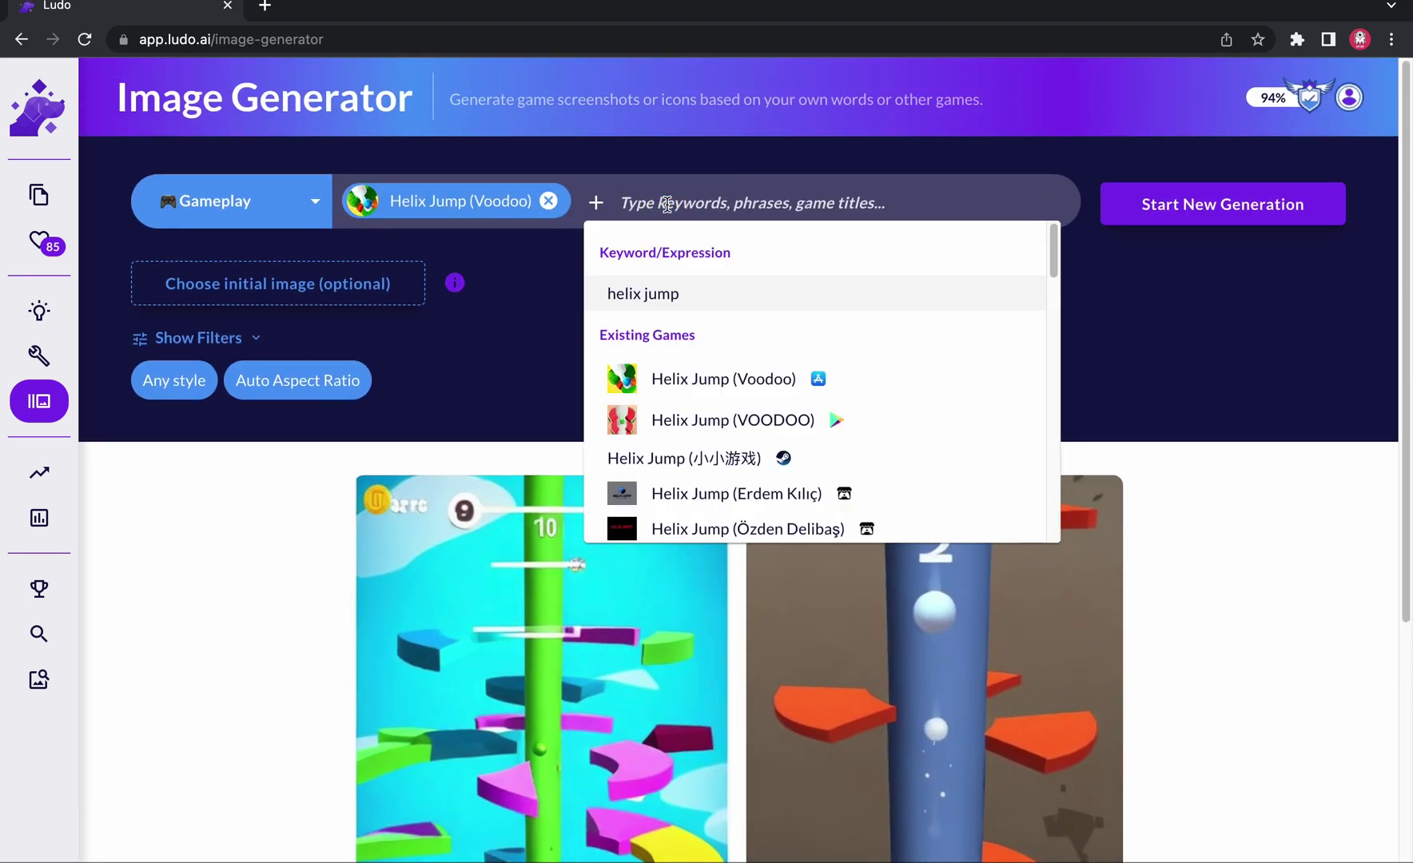
type("food")
left_click(670, 301)
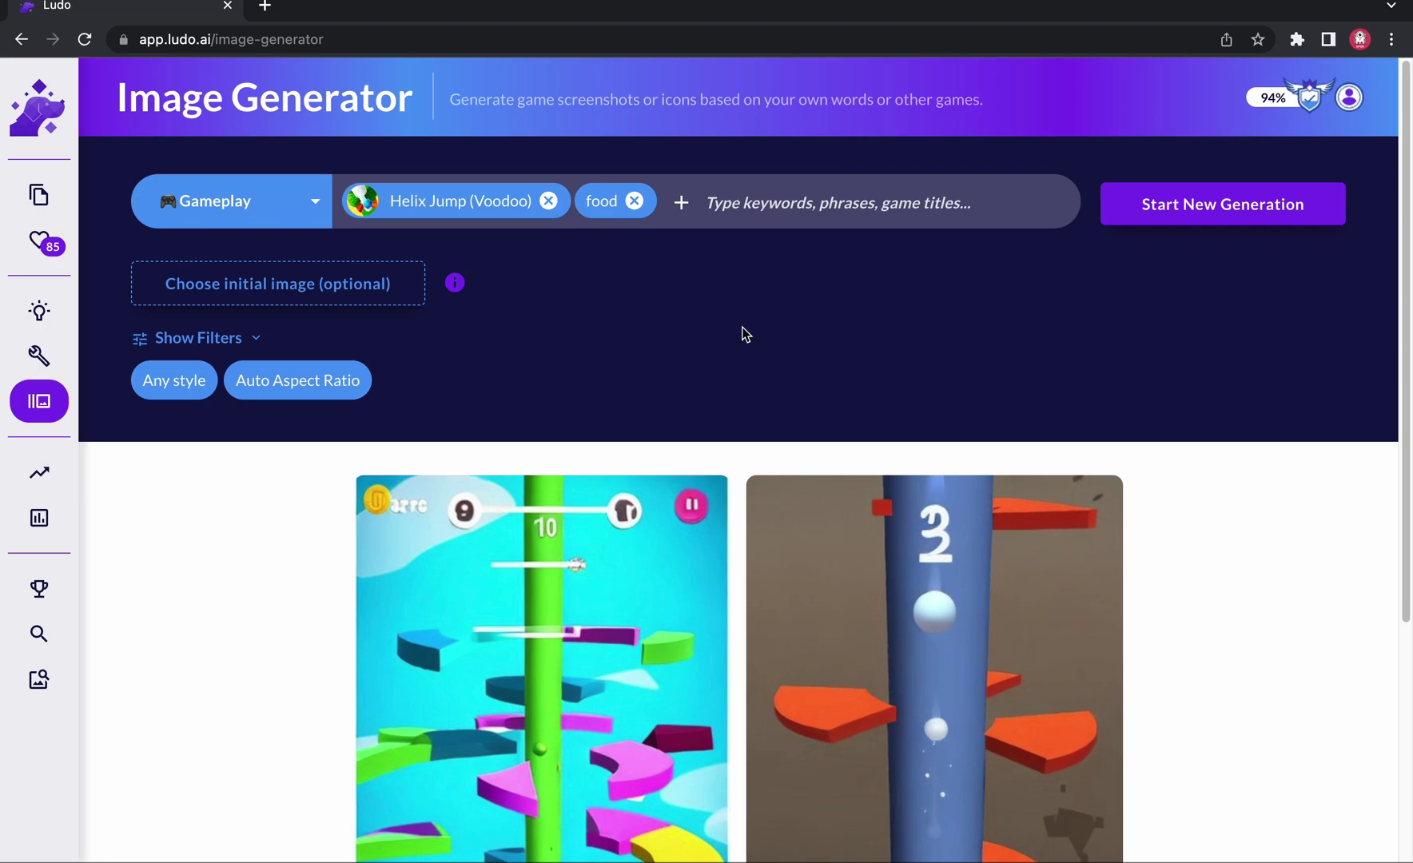
scroll(744, 407, "down", 3)
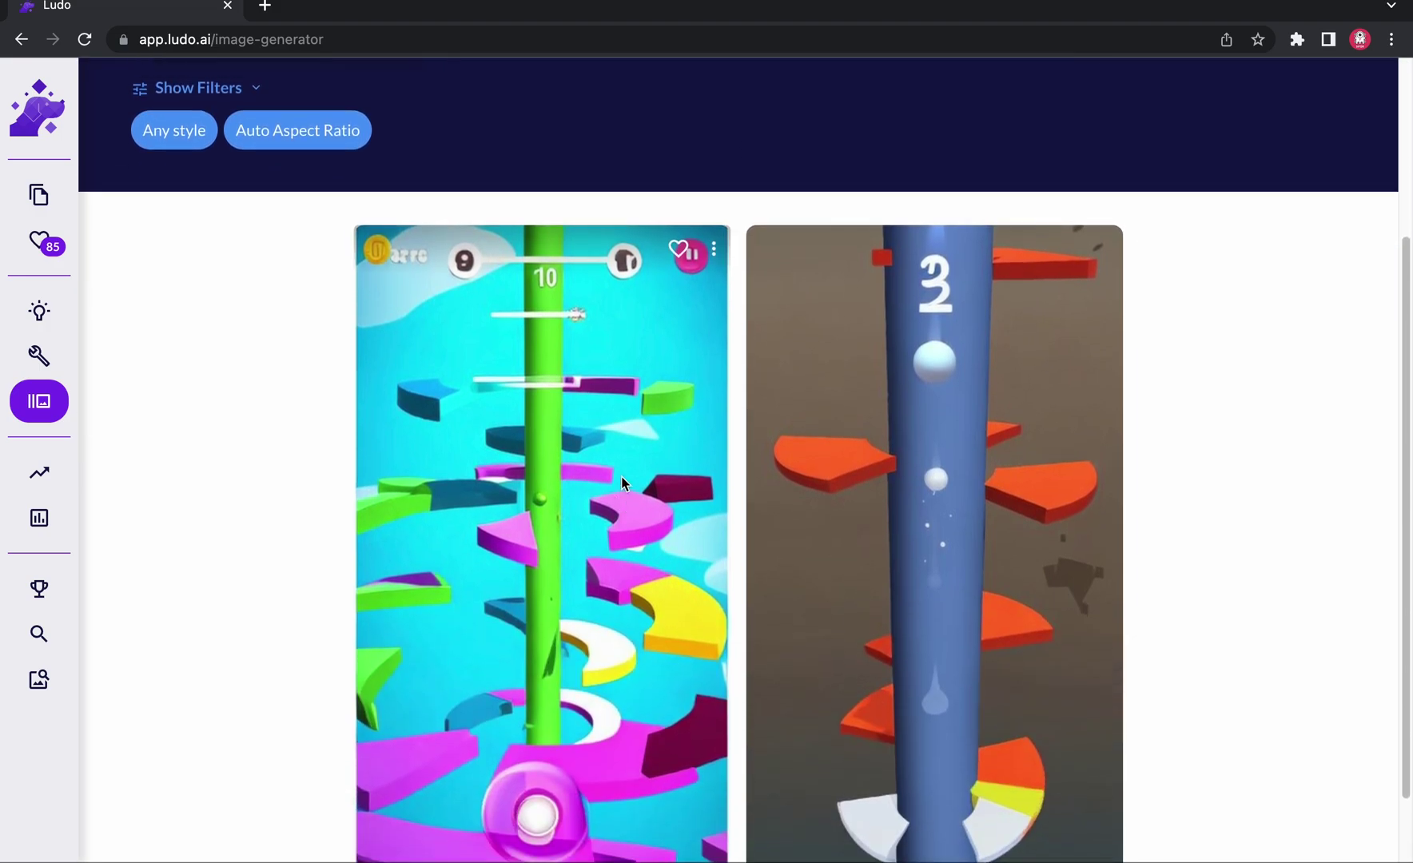
scroll(622, 475, "up", 3)
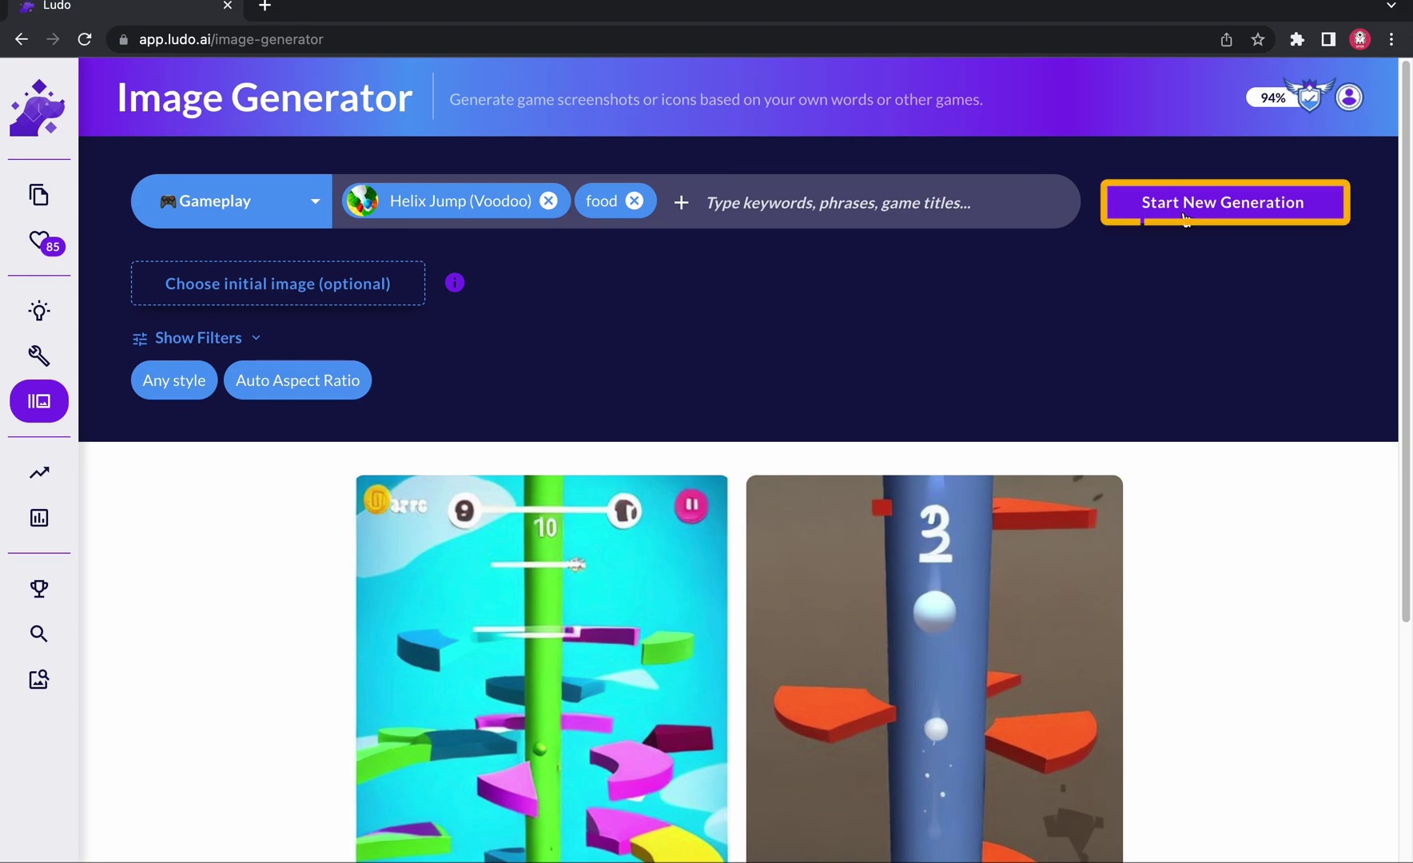
Generate food-themed Helix Jump gameplay images
left_click(1185, 209)
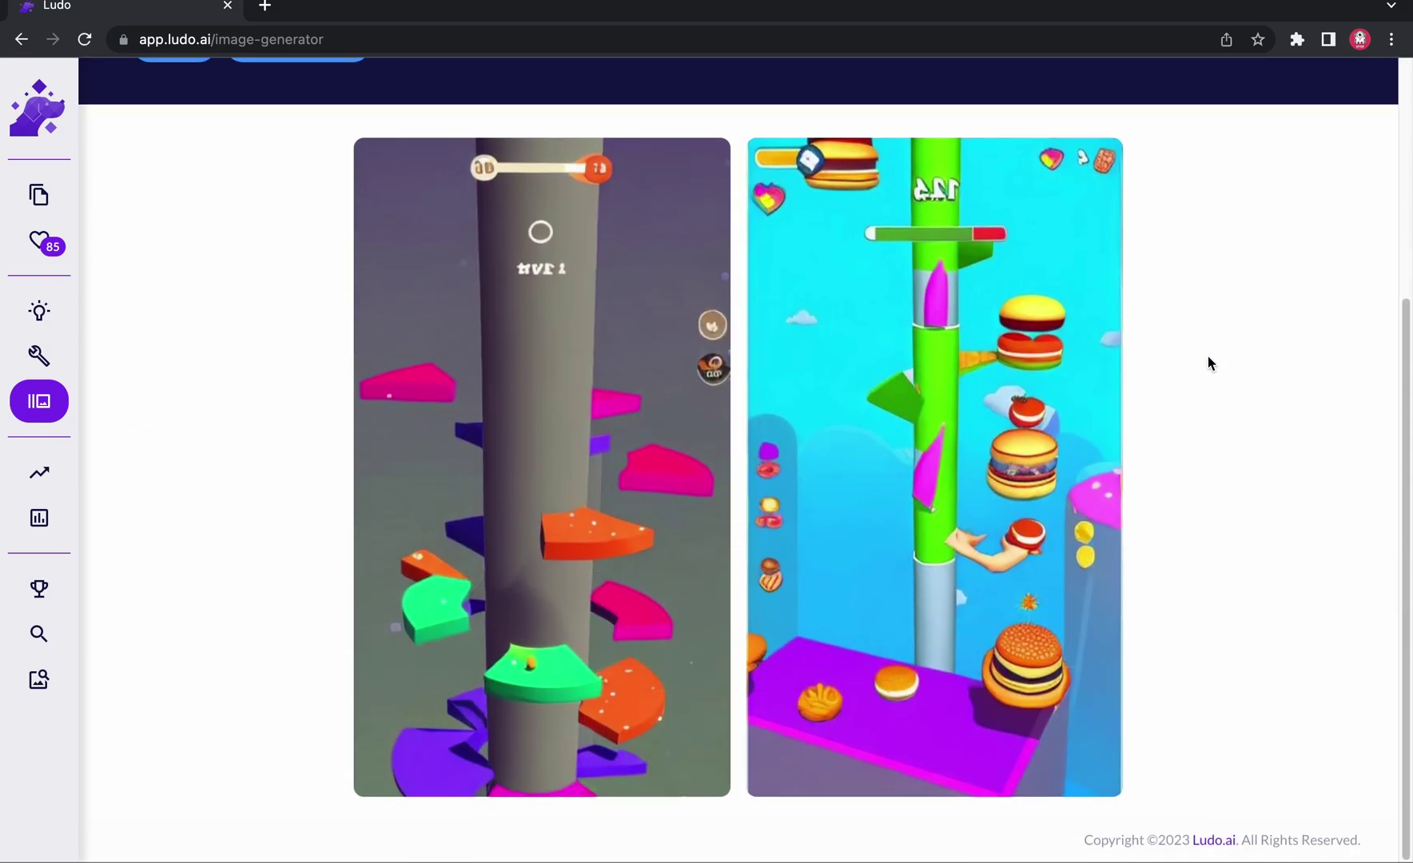
scroll(1208, 356, "up", 1)
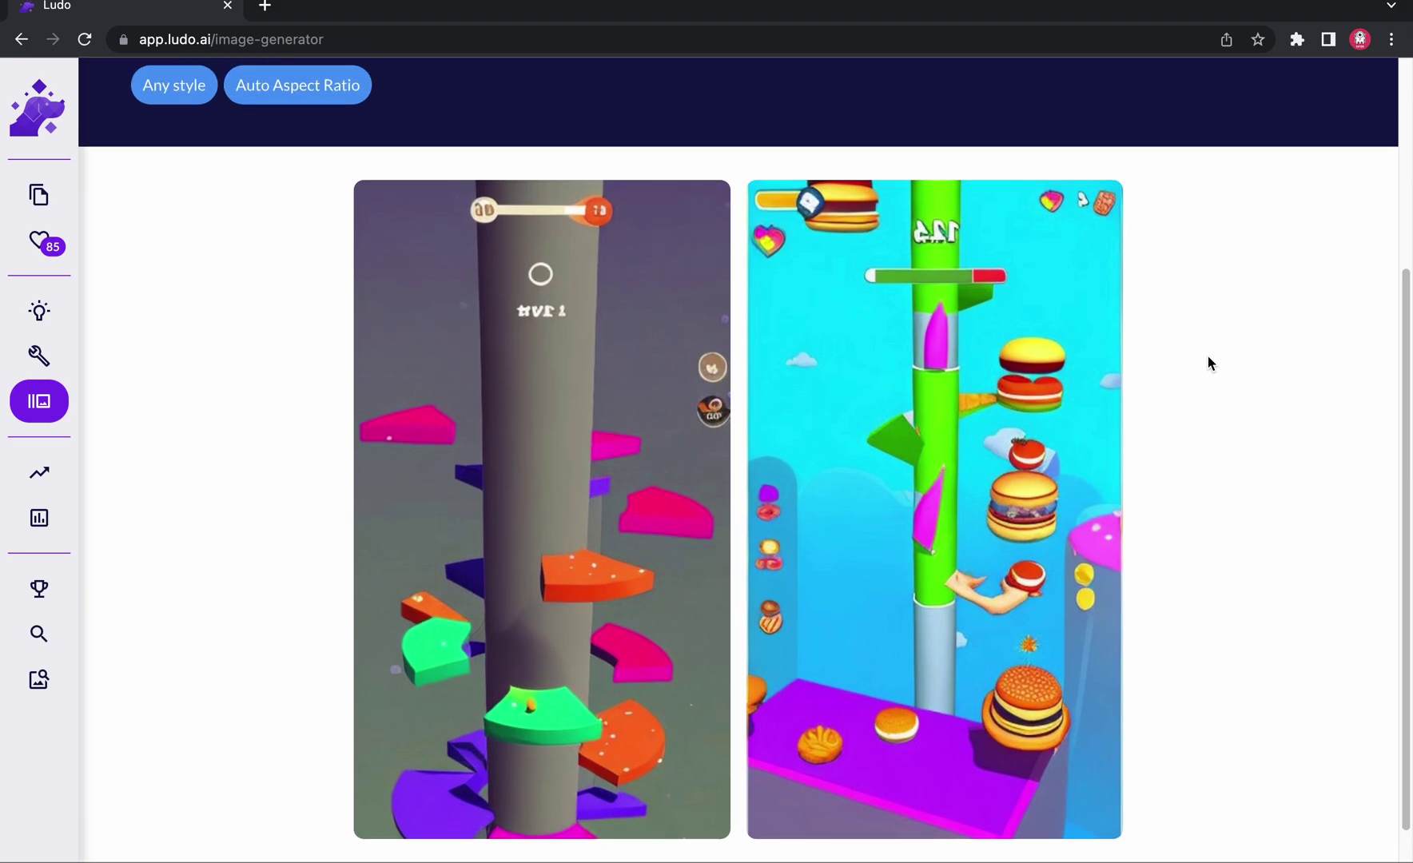
scroll(993, 429, "down", 1)
Generate images similar to the burger-filled helix tower image
left_click(1110, 157)
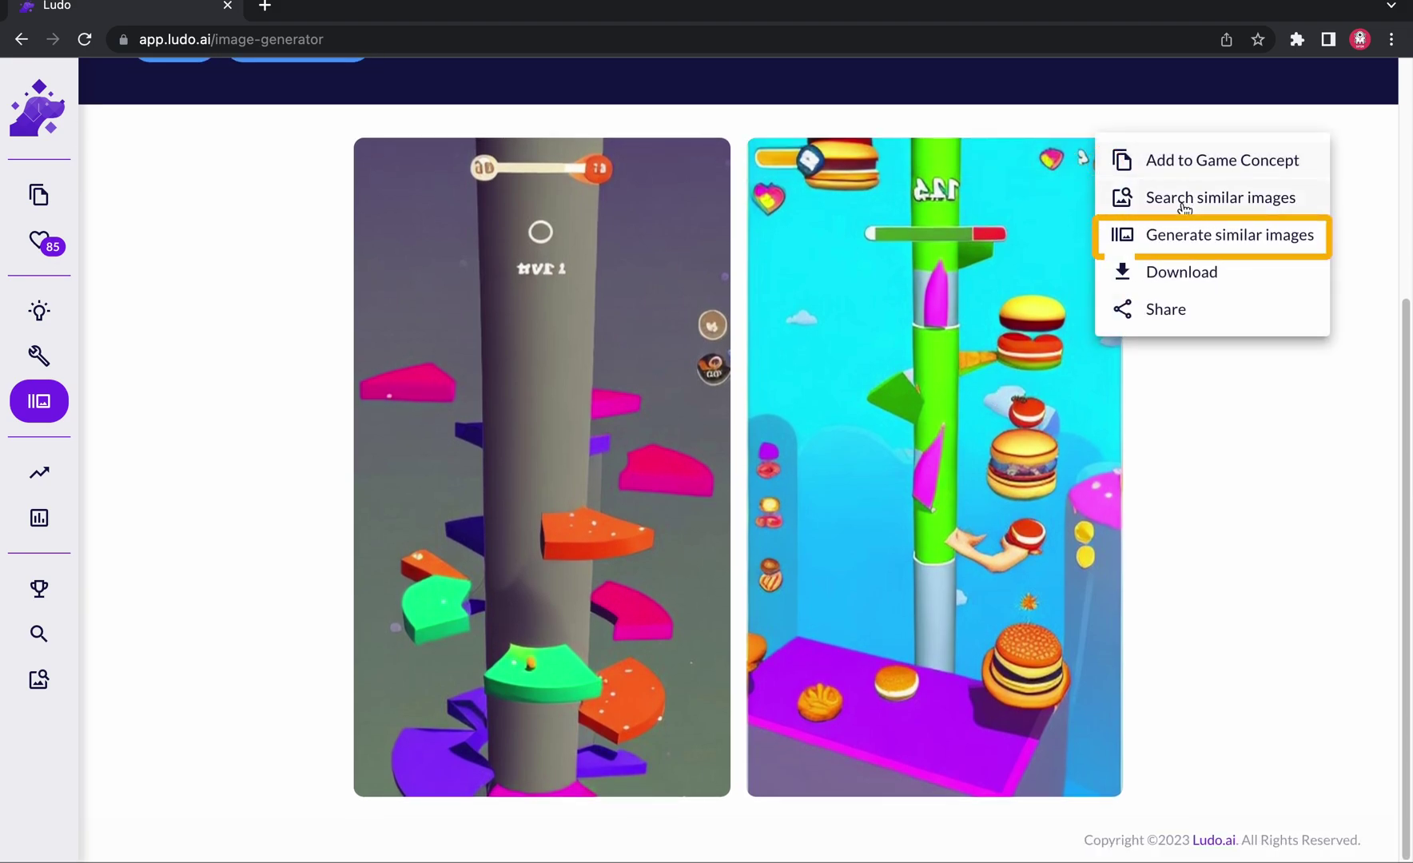
left_click(1188, 236)
scroll(1082, 374, "down", 5)
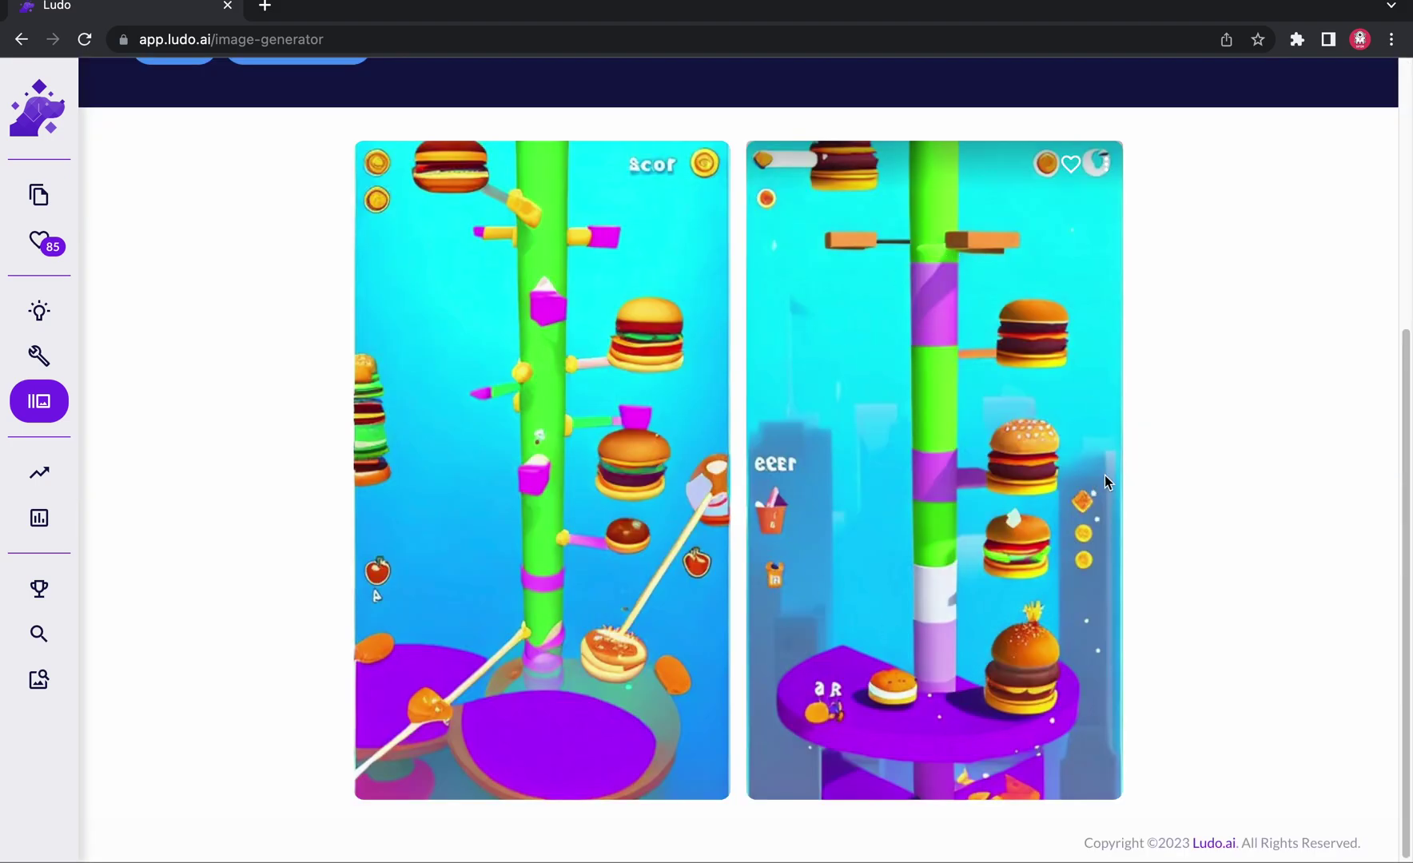
Add the new burger gameplay image to the game concept
left_click(1108, 169)
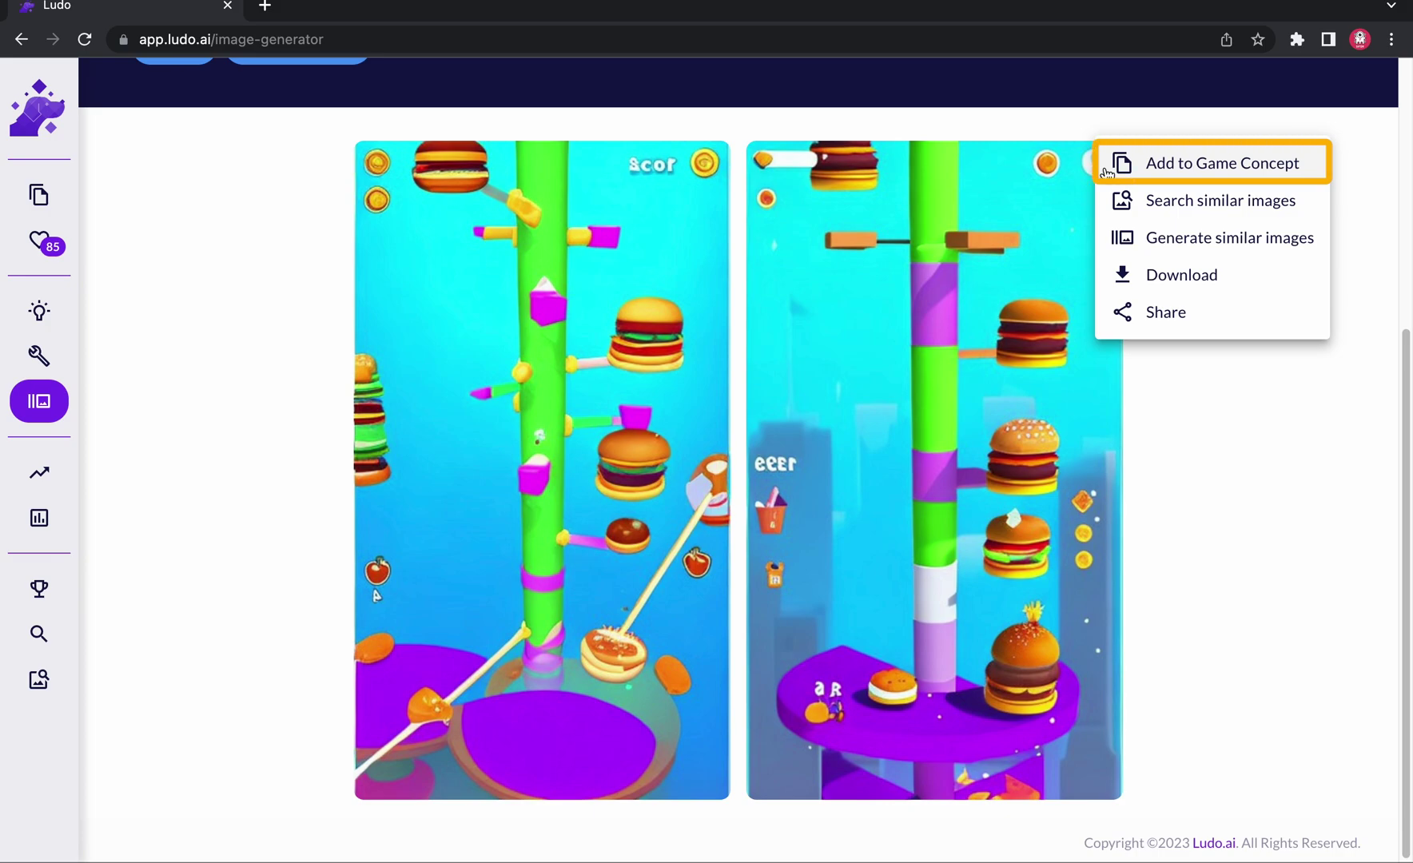
left_click(110, 196)
mouse_move(46, 200)
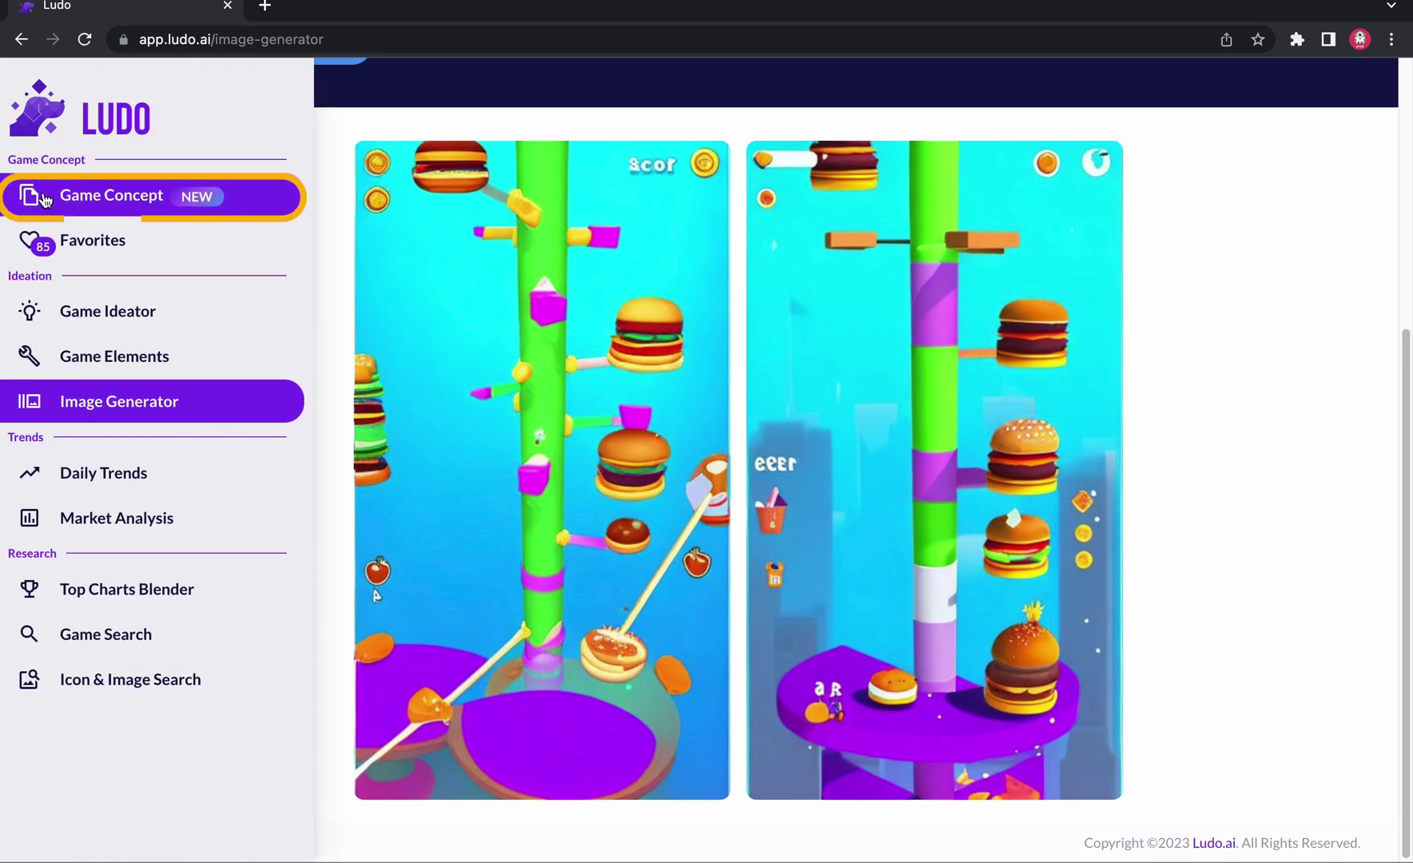
Use the burger image as reference, switch the type to Art, and clear the Helix Jump and food keywords
left_click(1099, 165)
left_click(302, 212)
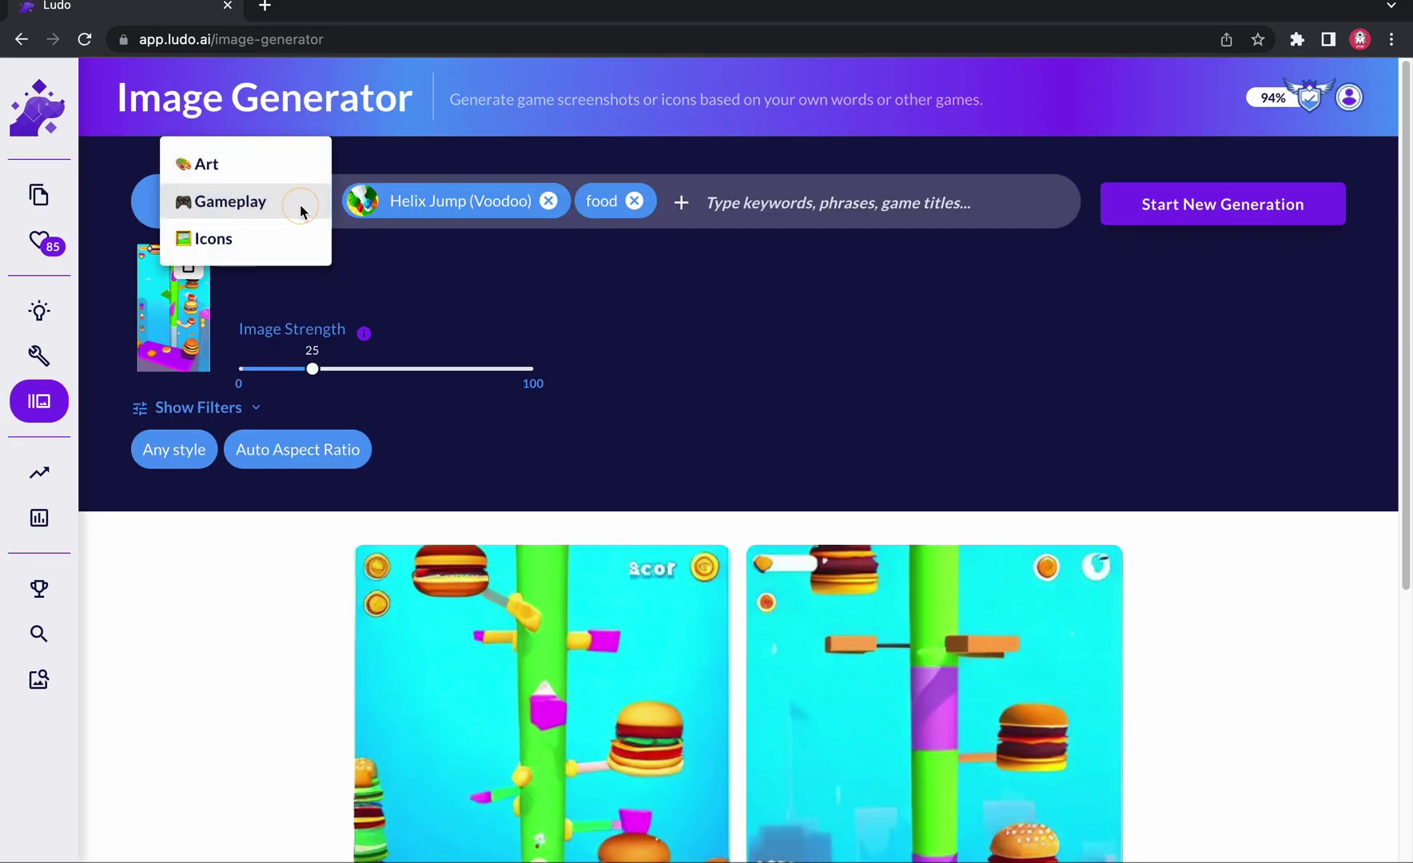
left_click(259, 168)
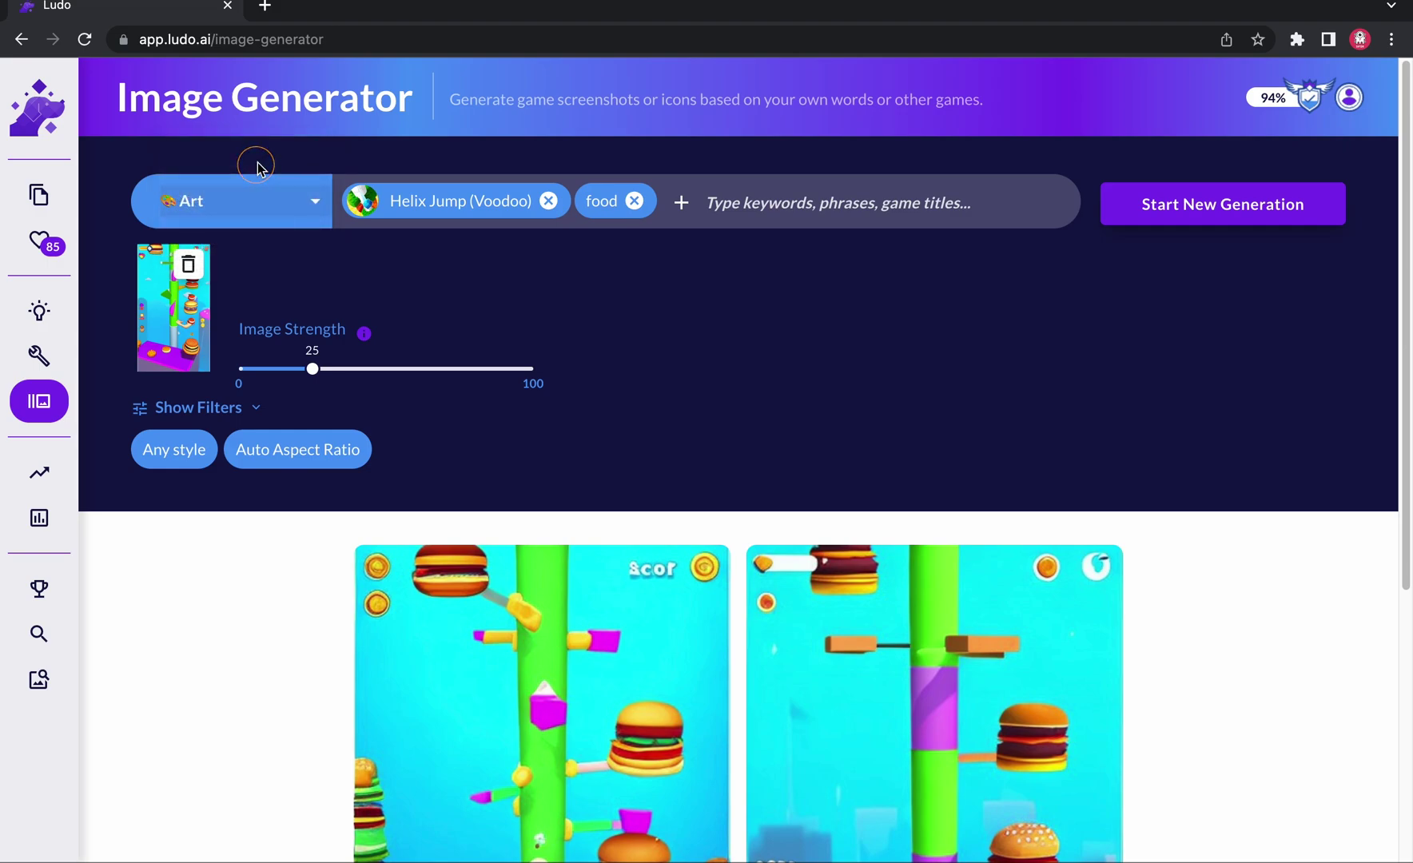
left_click(314, 182)
left_click(241, 200)
left_click(548, 200)
left_click(402, 205)
Generate art from the keywords 'Shooter', 'alien' and 'spaceship'
left_click(441, 201)
type("Shooter")
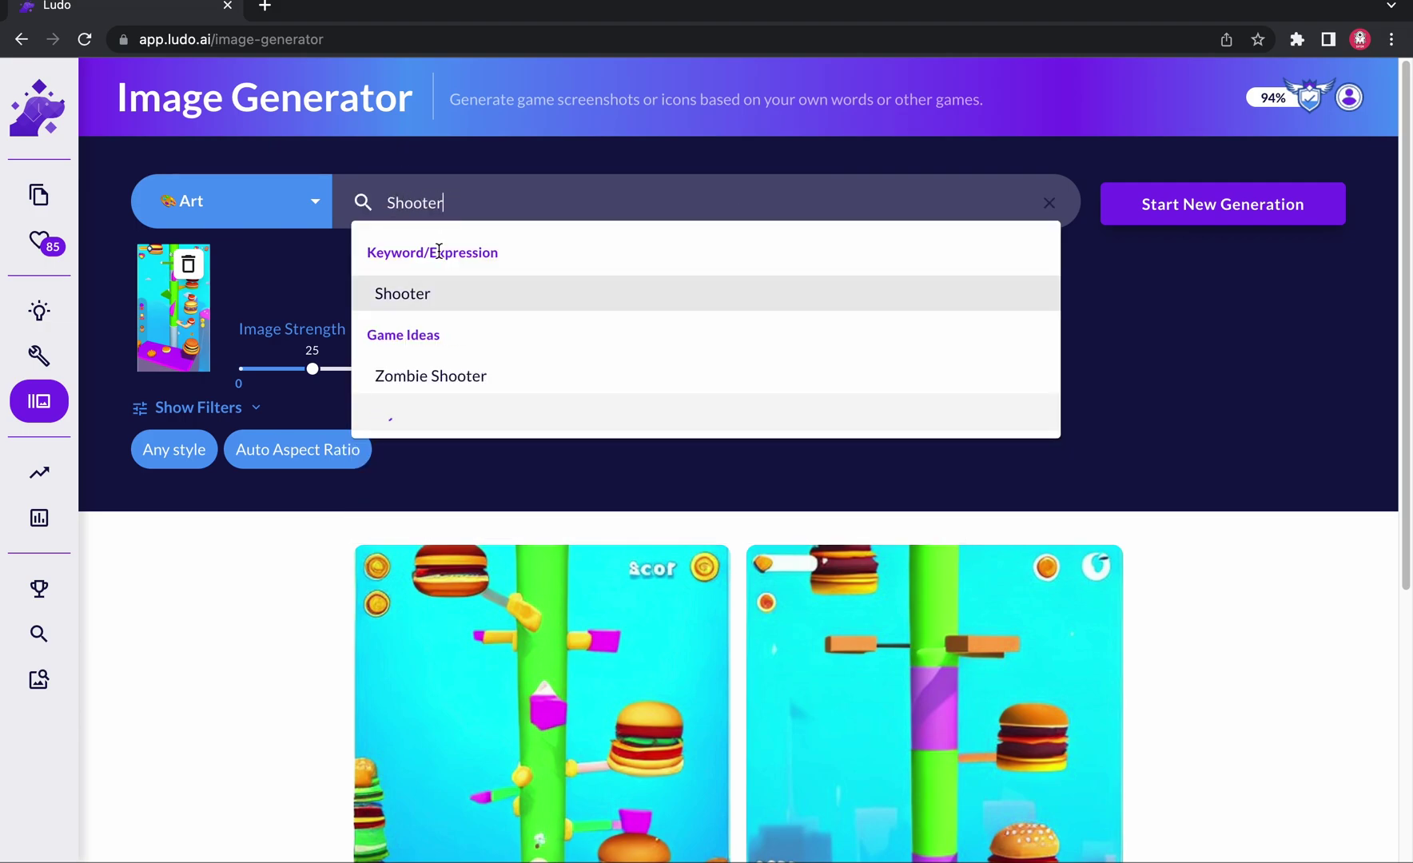
left_click(429, 304)
type("alien")
key("Return")
type("space")
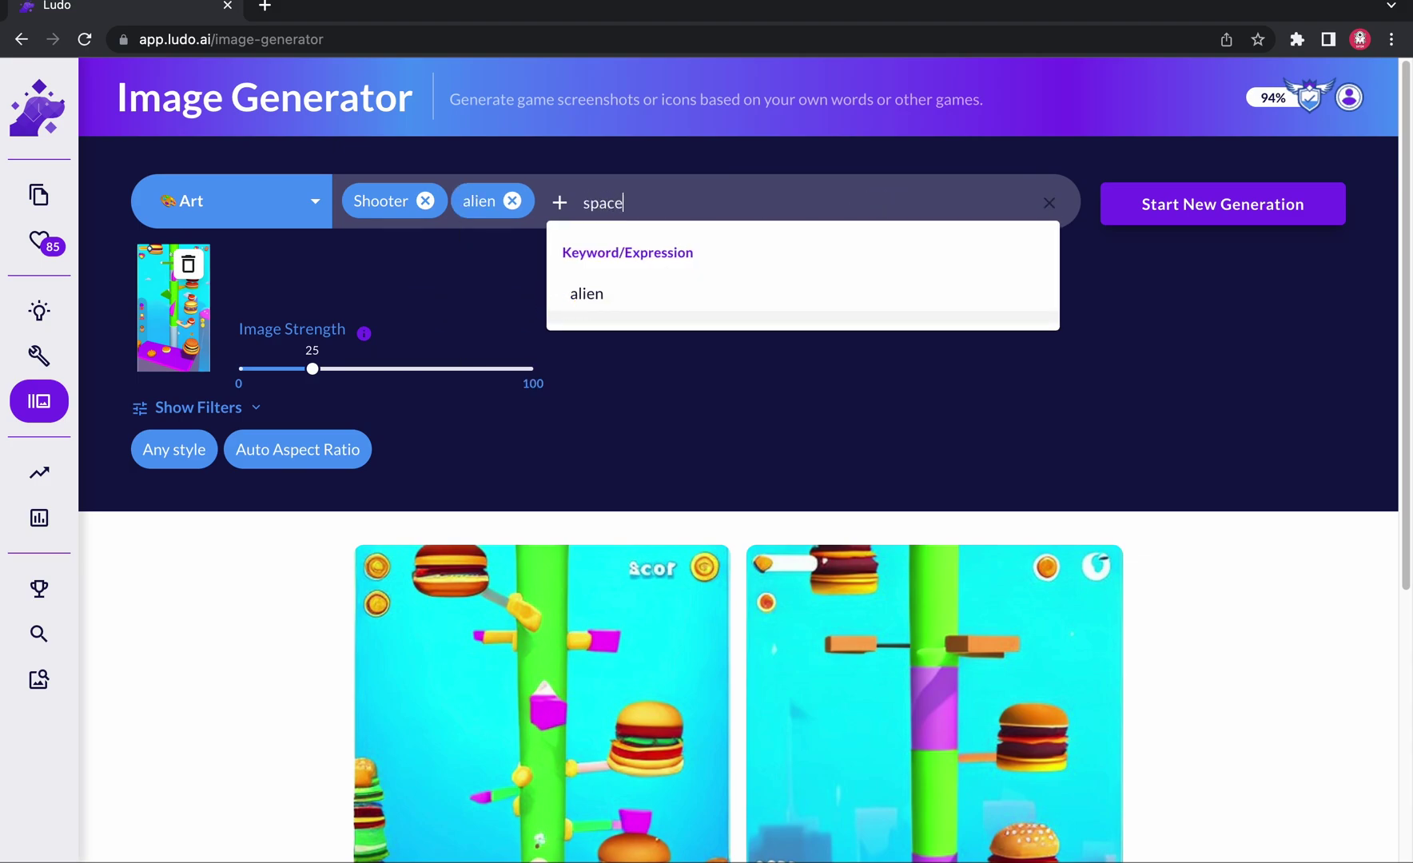
type("ship")
left_click(748, 294)
left_click(1212, 221)
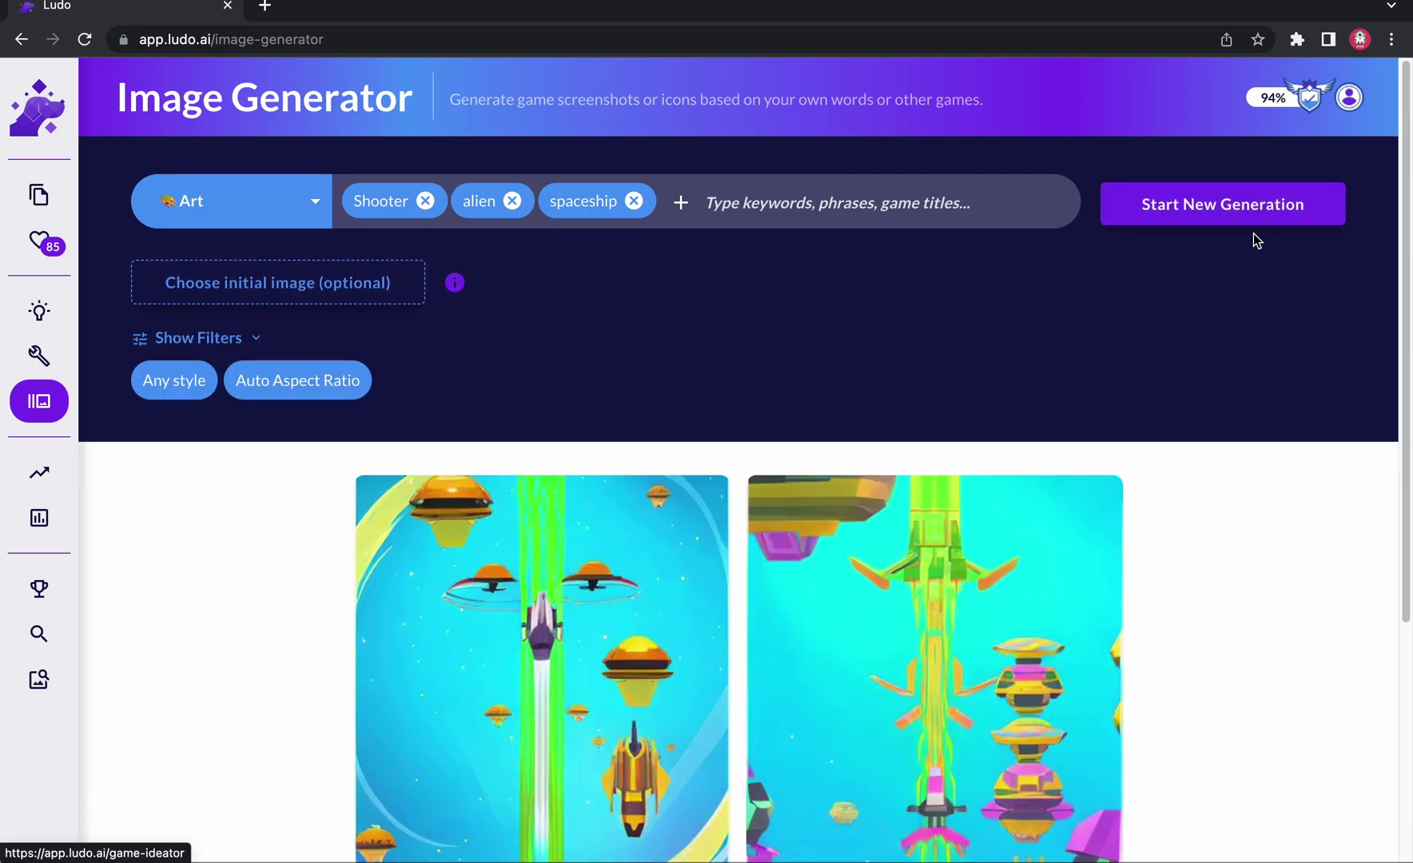
Regenerate the art, yielding a desert-planet rocket and an armoured figure riding a spaceship
left_click(1228, 219)
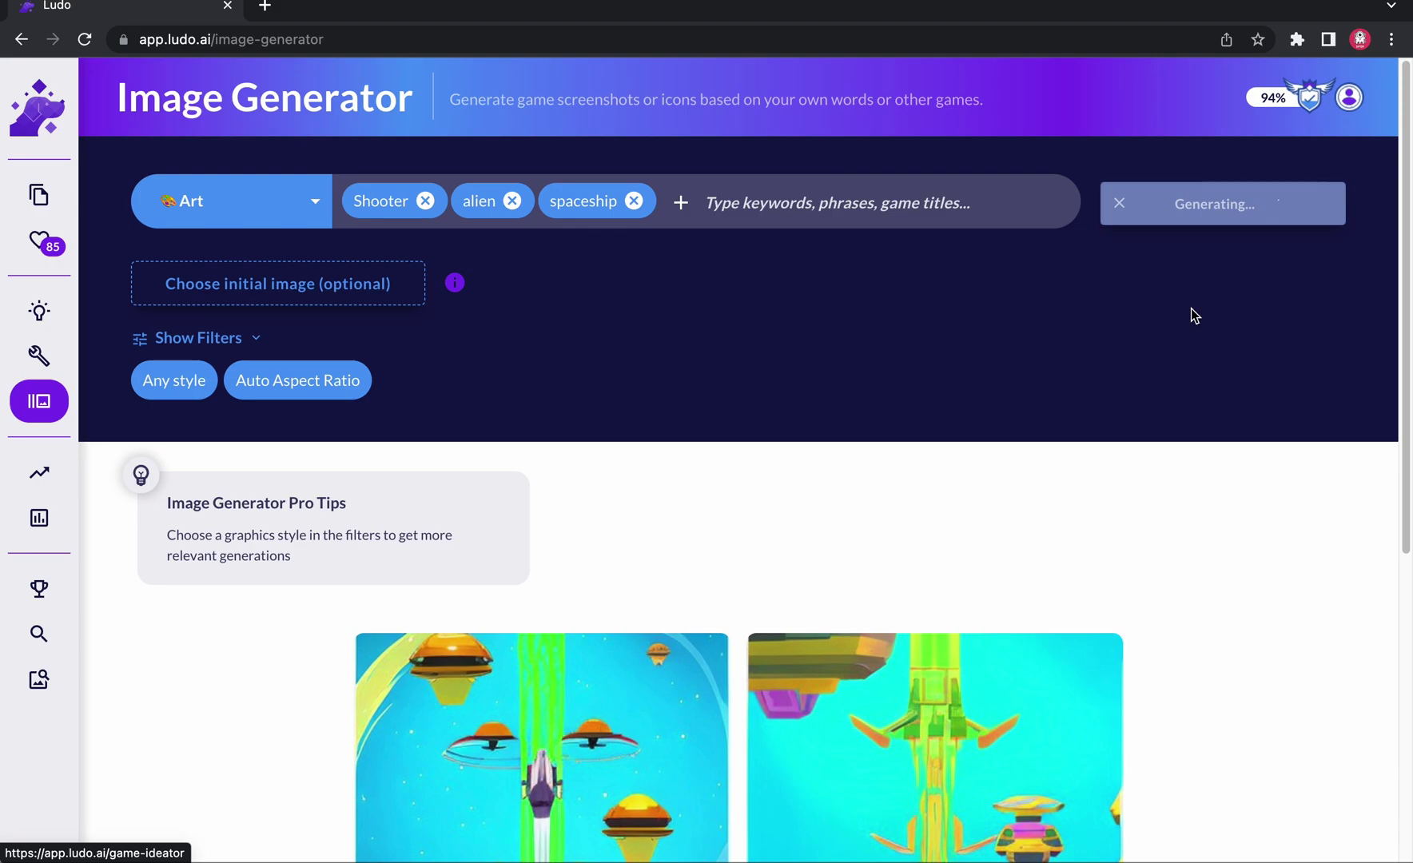
scroll(1191, 307, "down", 2)
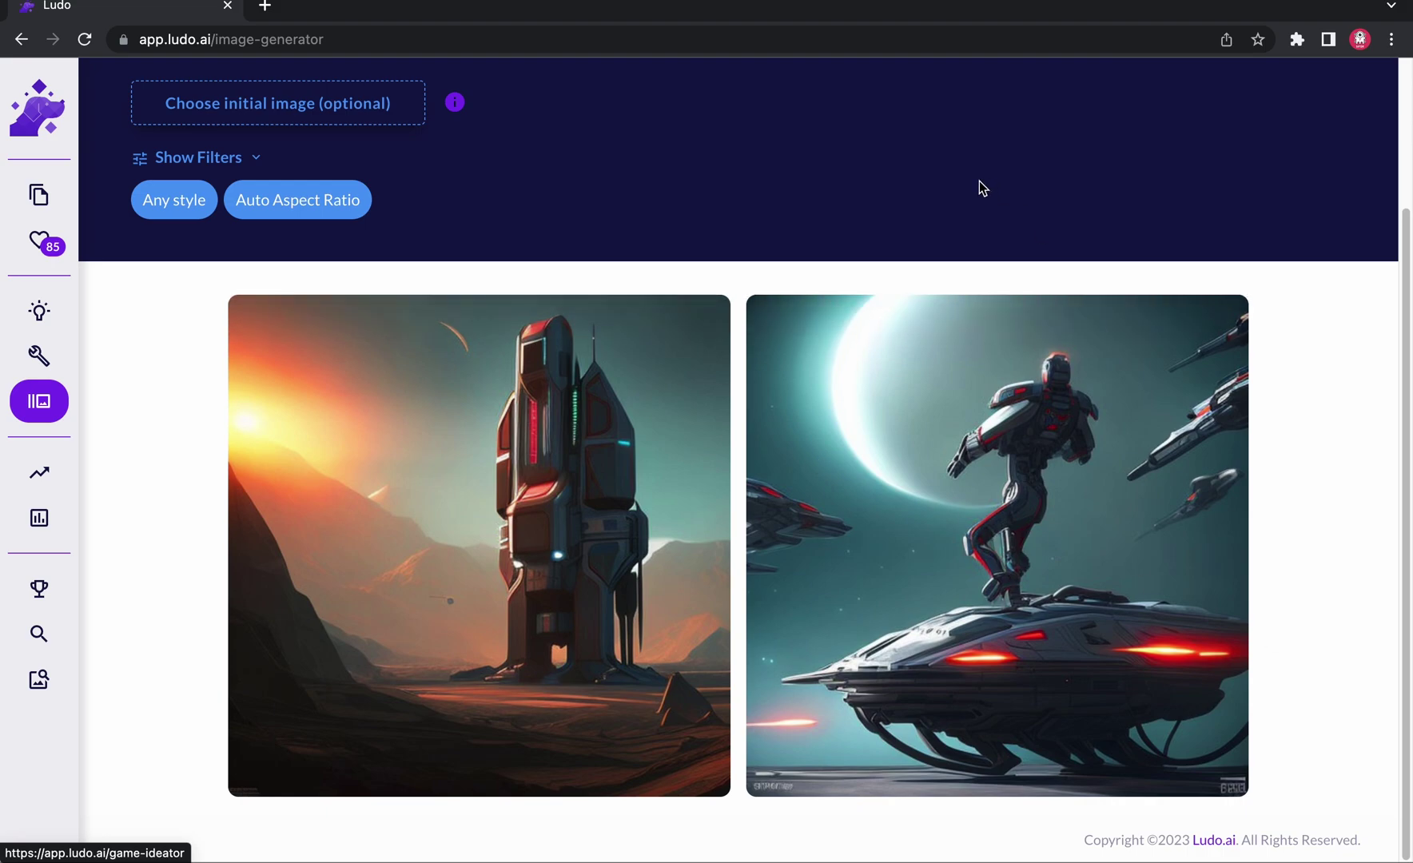
scroll(1198, 170, "up", 2)
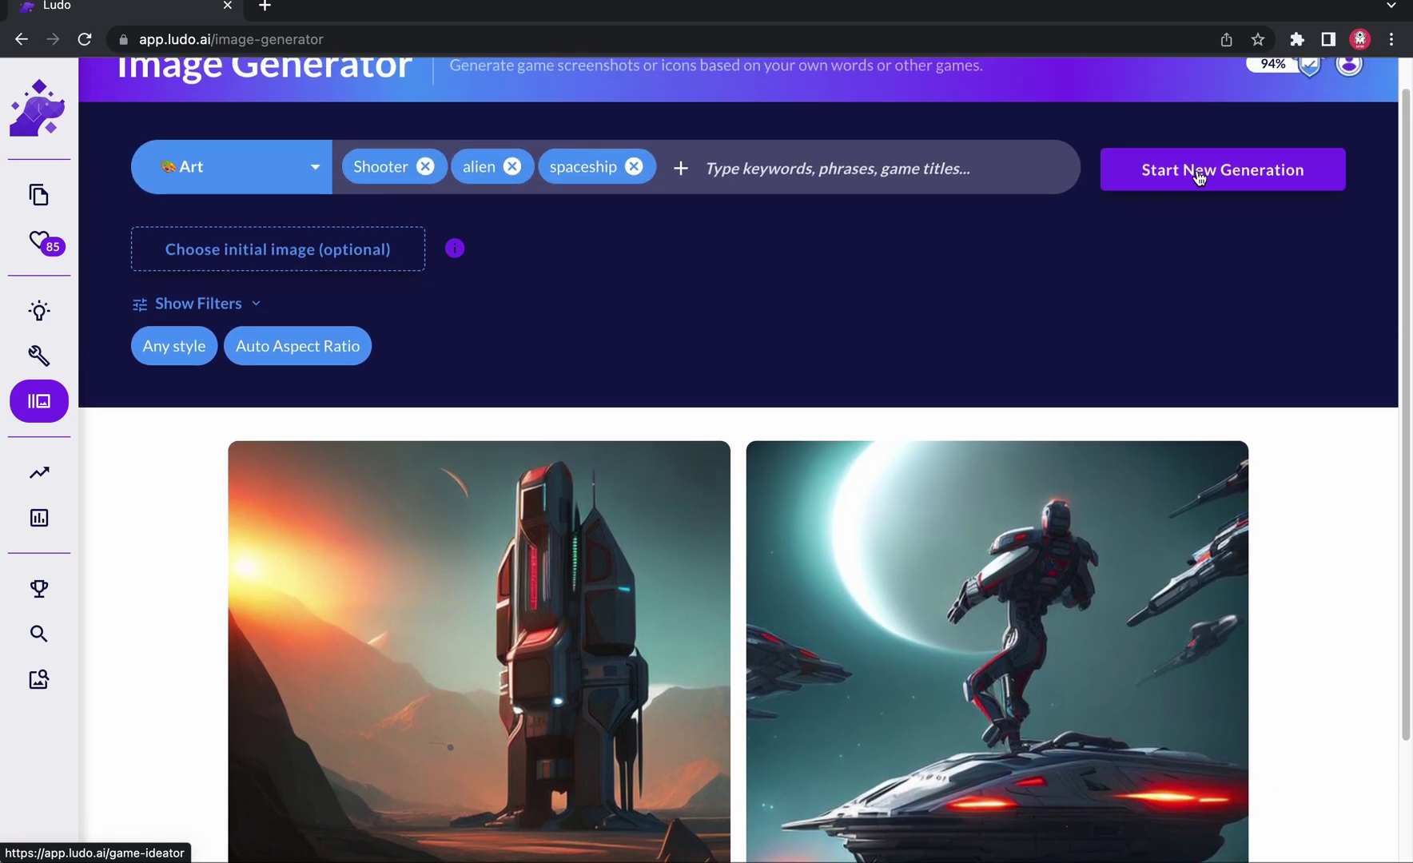
scroll(1212, 491, "down", 2)
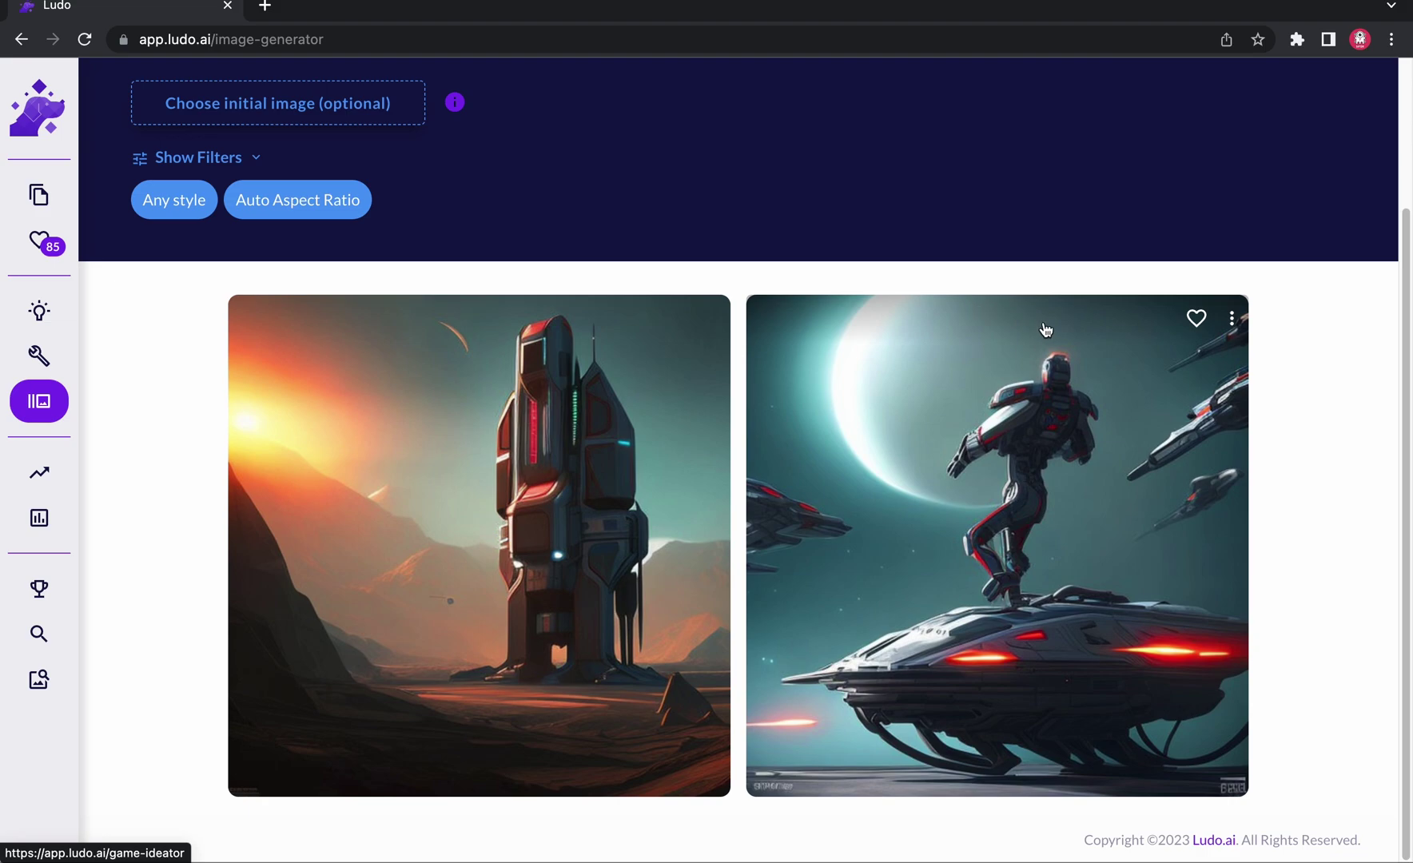